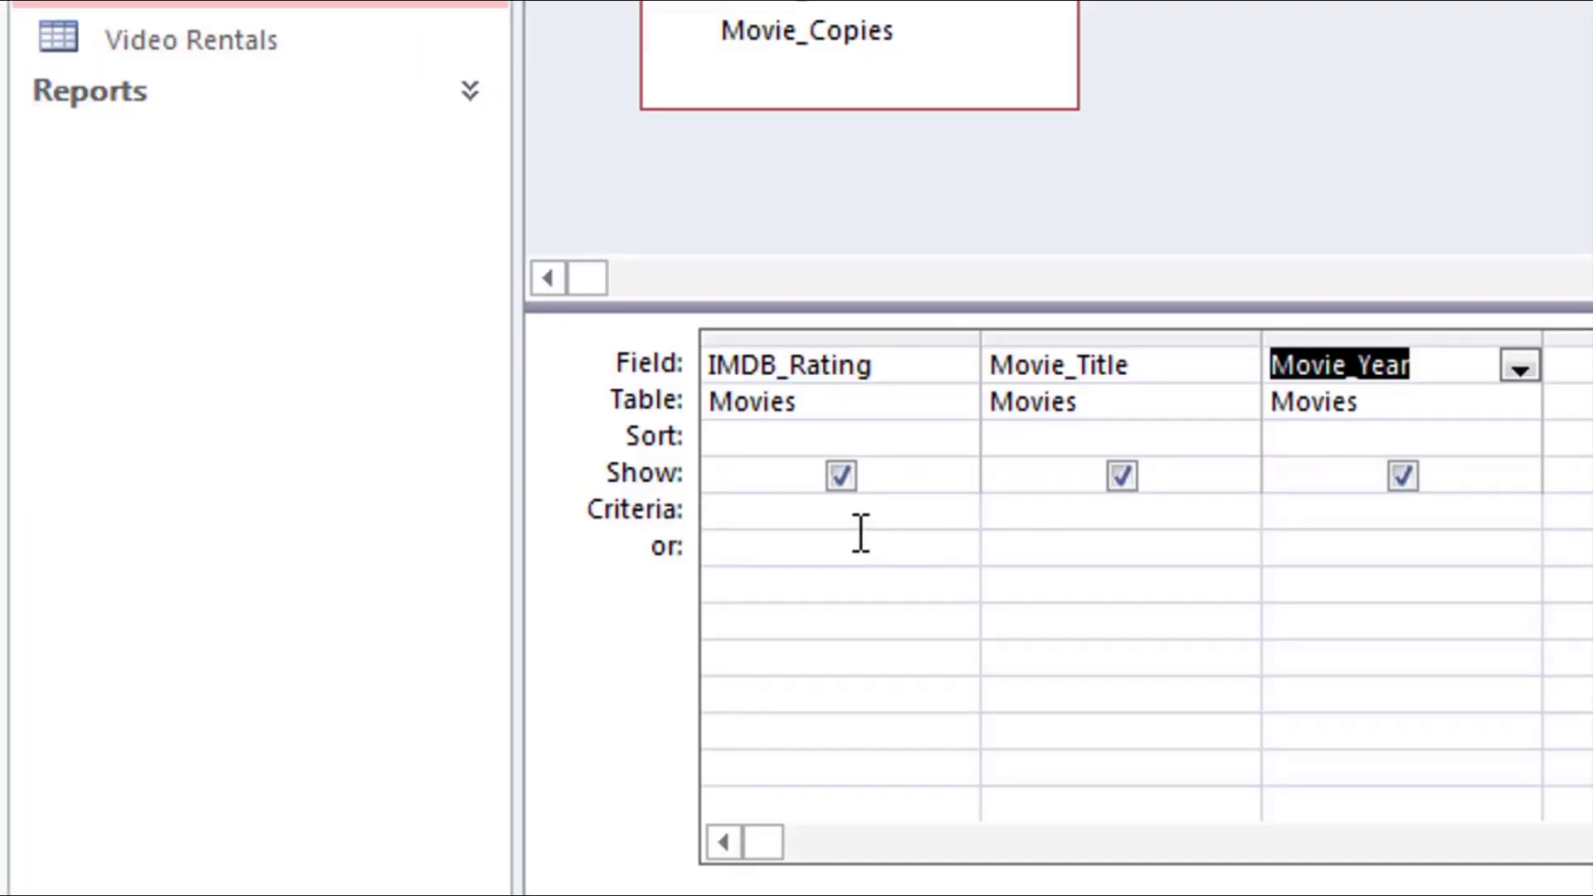
- Enter the criterion >8.3 under IMDB_Rating so only titles rated above 8.3 are returned
{"action": "left_click", "coordinate": [860, 534]}
{"action": "type", "text": ">8.3"}
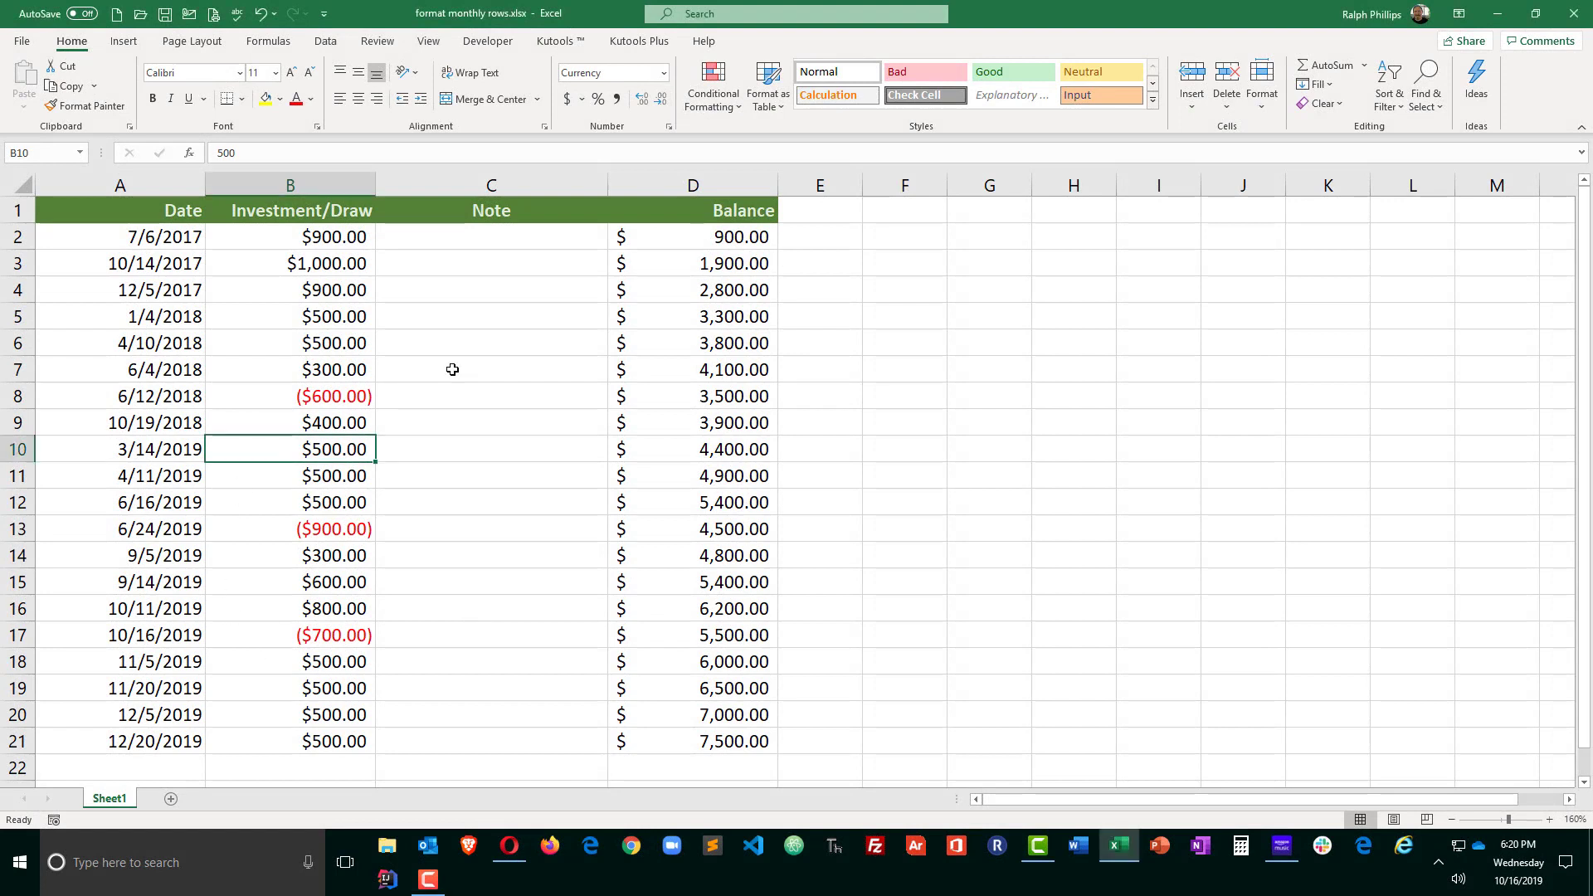
{"action": "left_click_drag", "start_coordinate": [156, 239], "coordinate": [171, 759]}
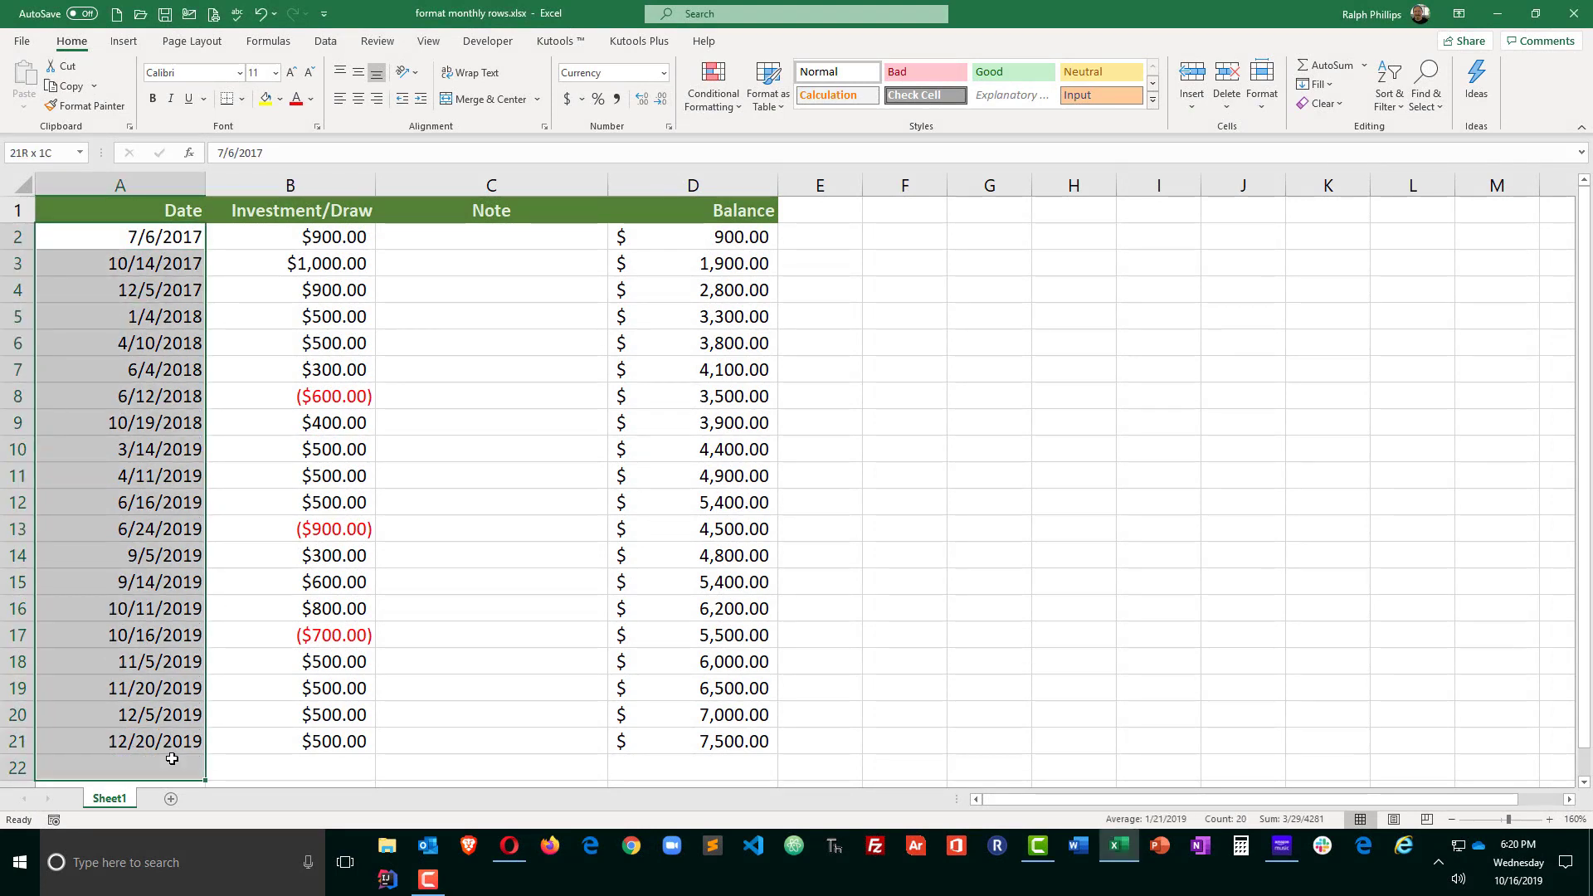
{"action": "left_click", "coordinate": [351, 589]}
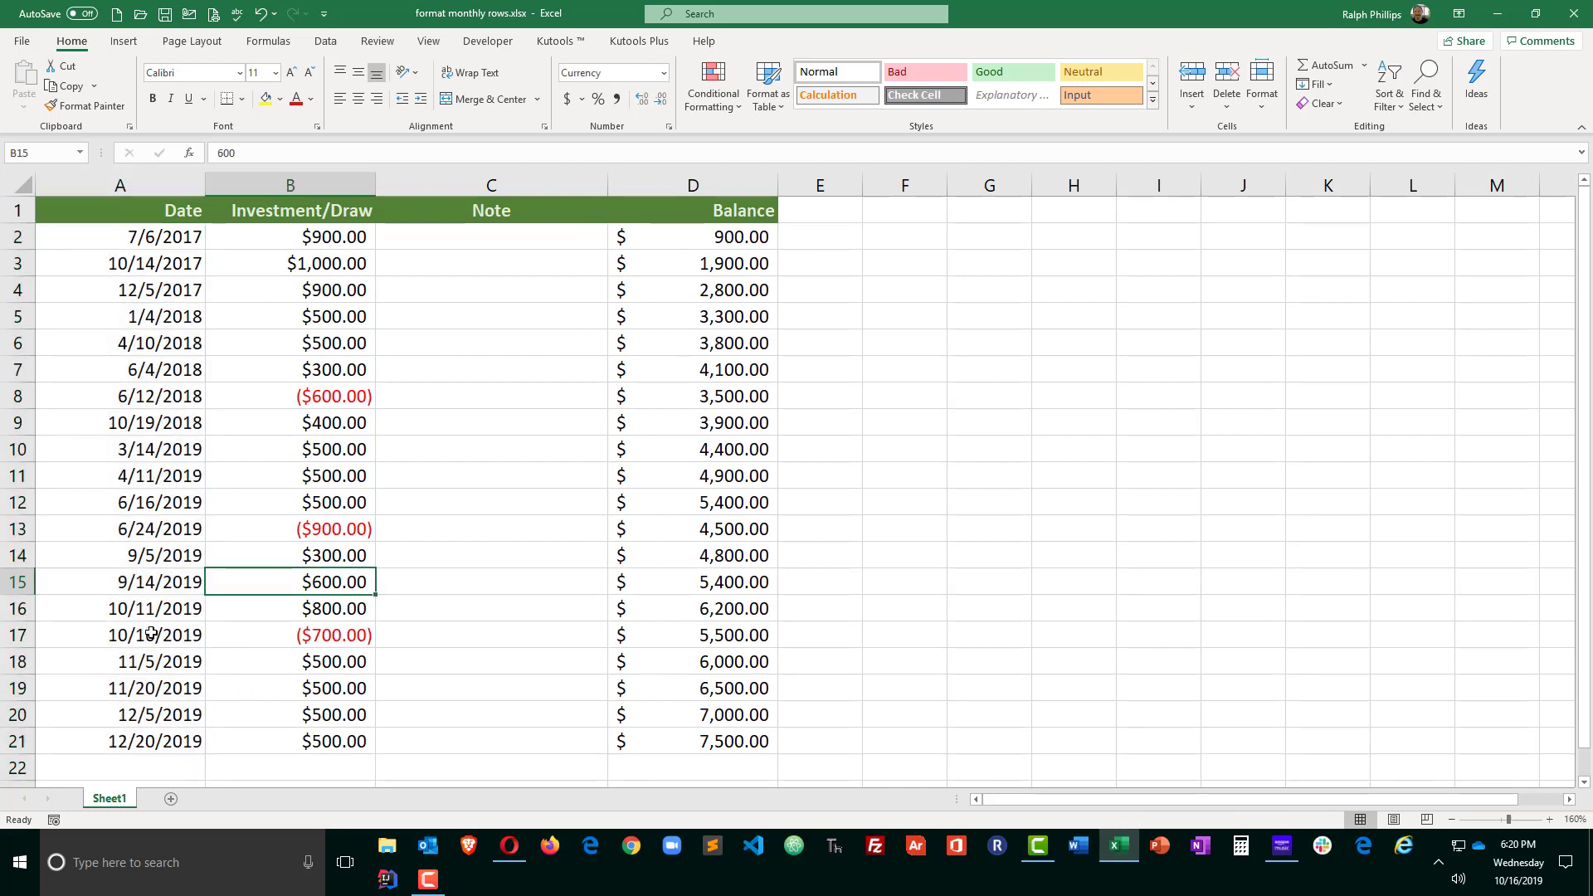
{"action": "left_click_drag", "start_coordinate": [118, 608], "coordinate": [669, 624]}
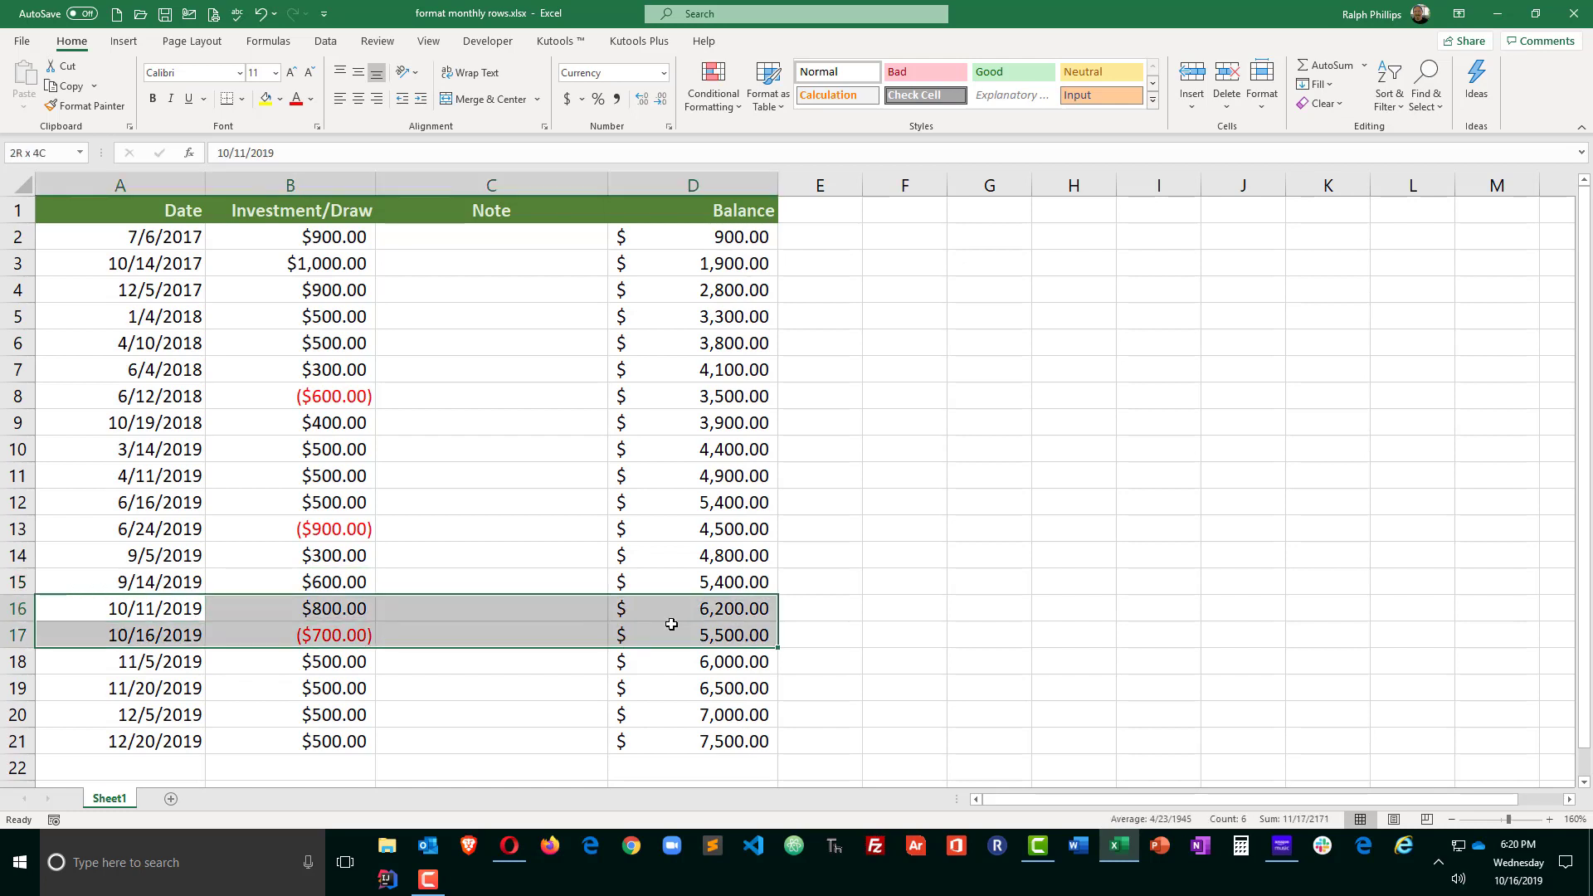
{"action": "left_click", "coordinate": [463, 619]}
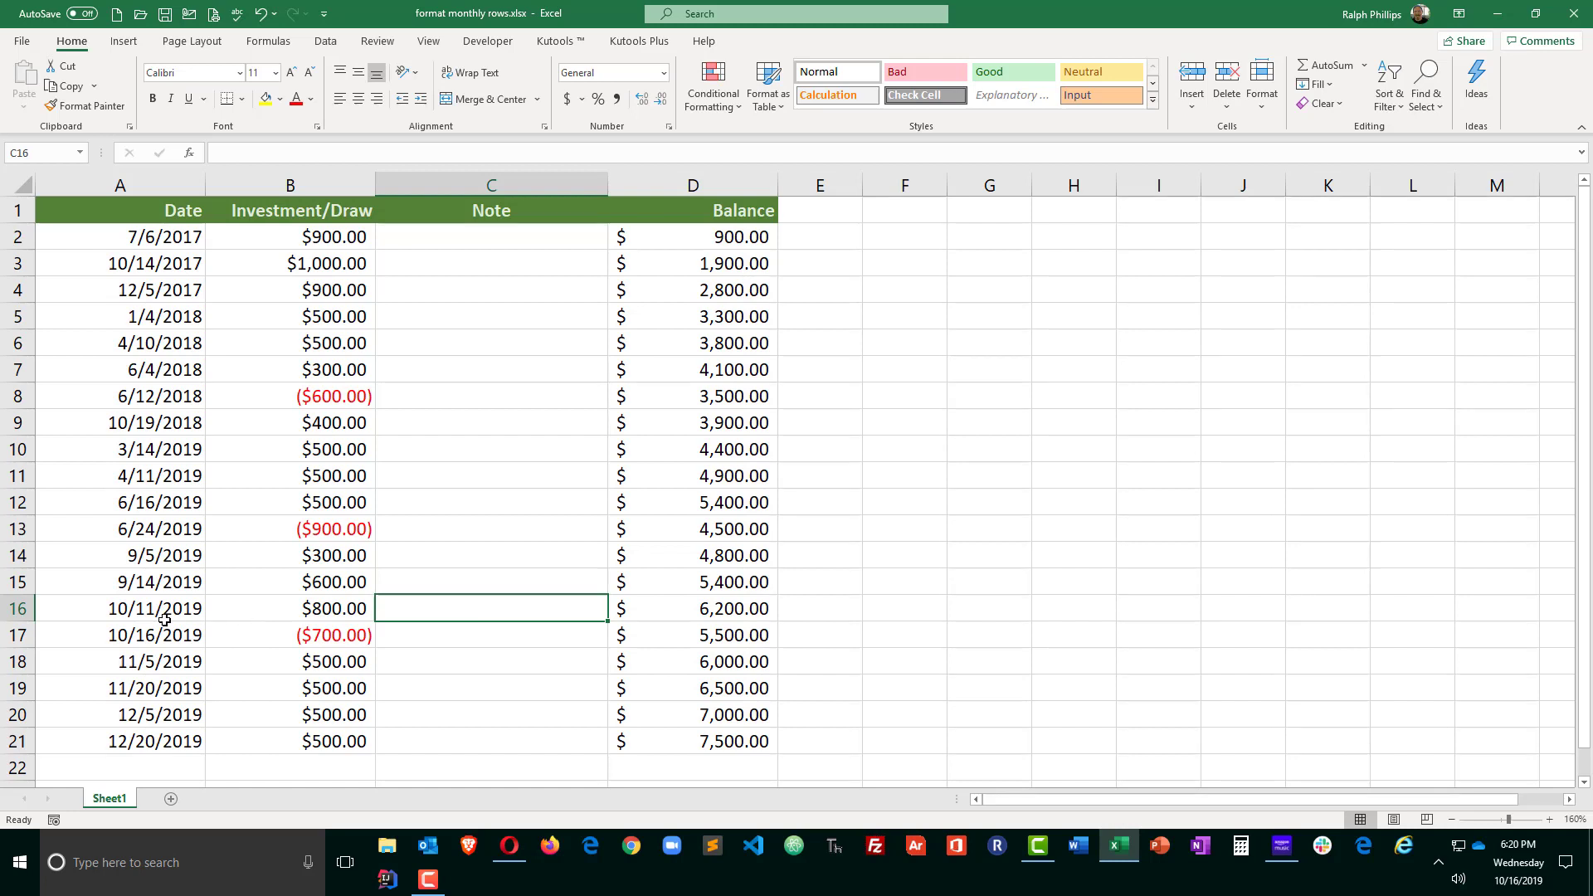
{"action": "left_click_drag", "start_coordinate": [133, 610], "coordinate": [705, 630]}
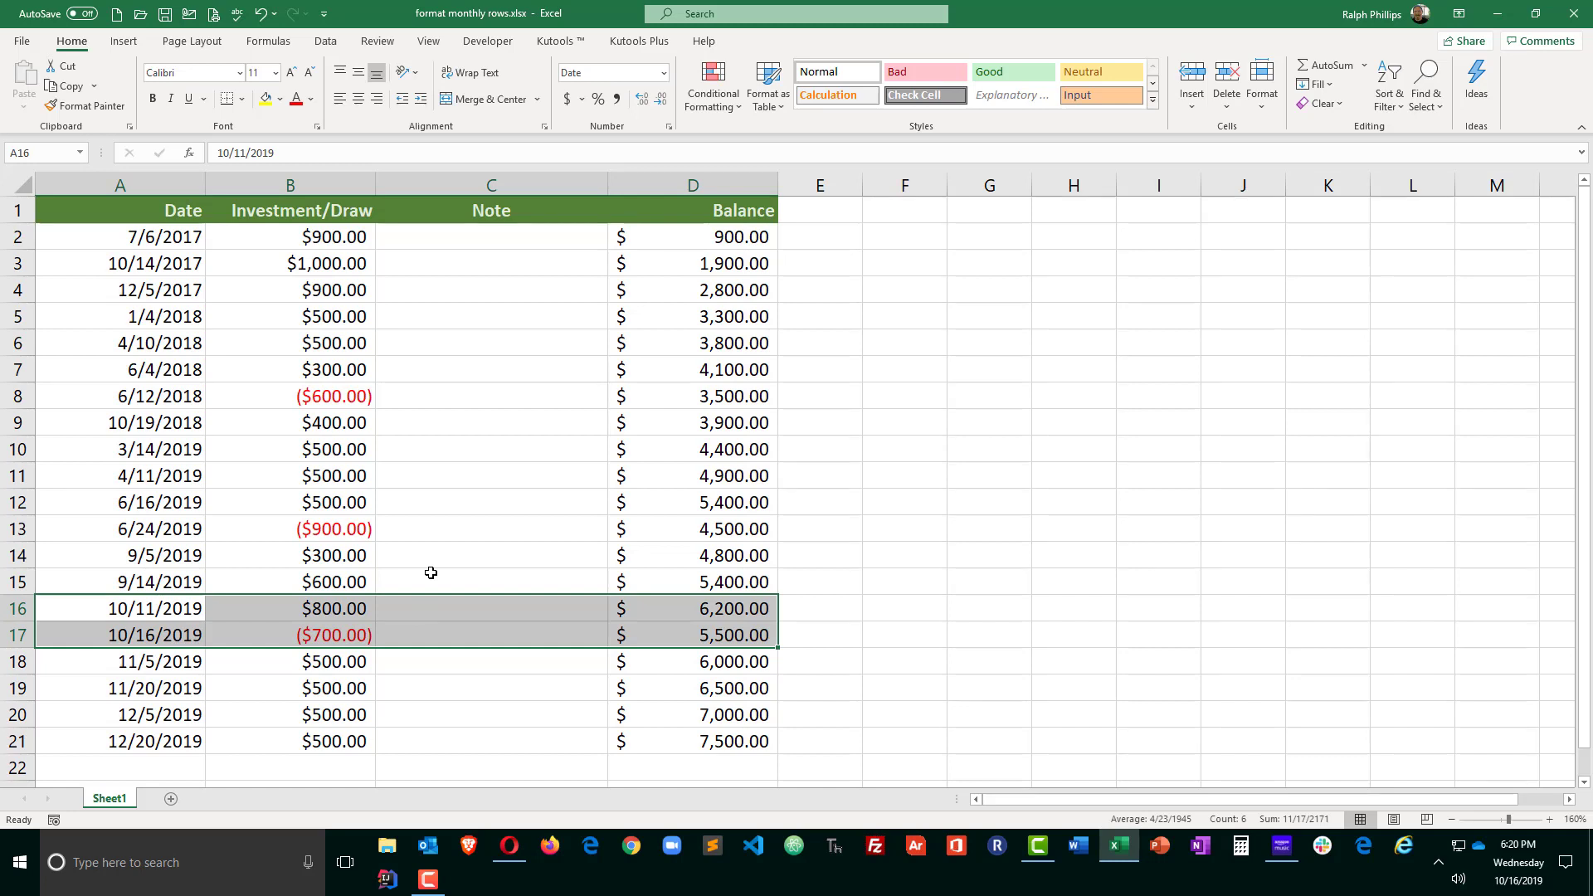
{"action": "left_click", "coordinate": [302, 613]}
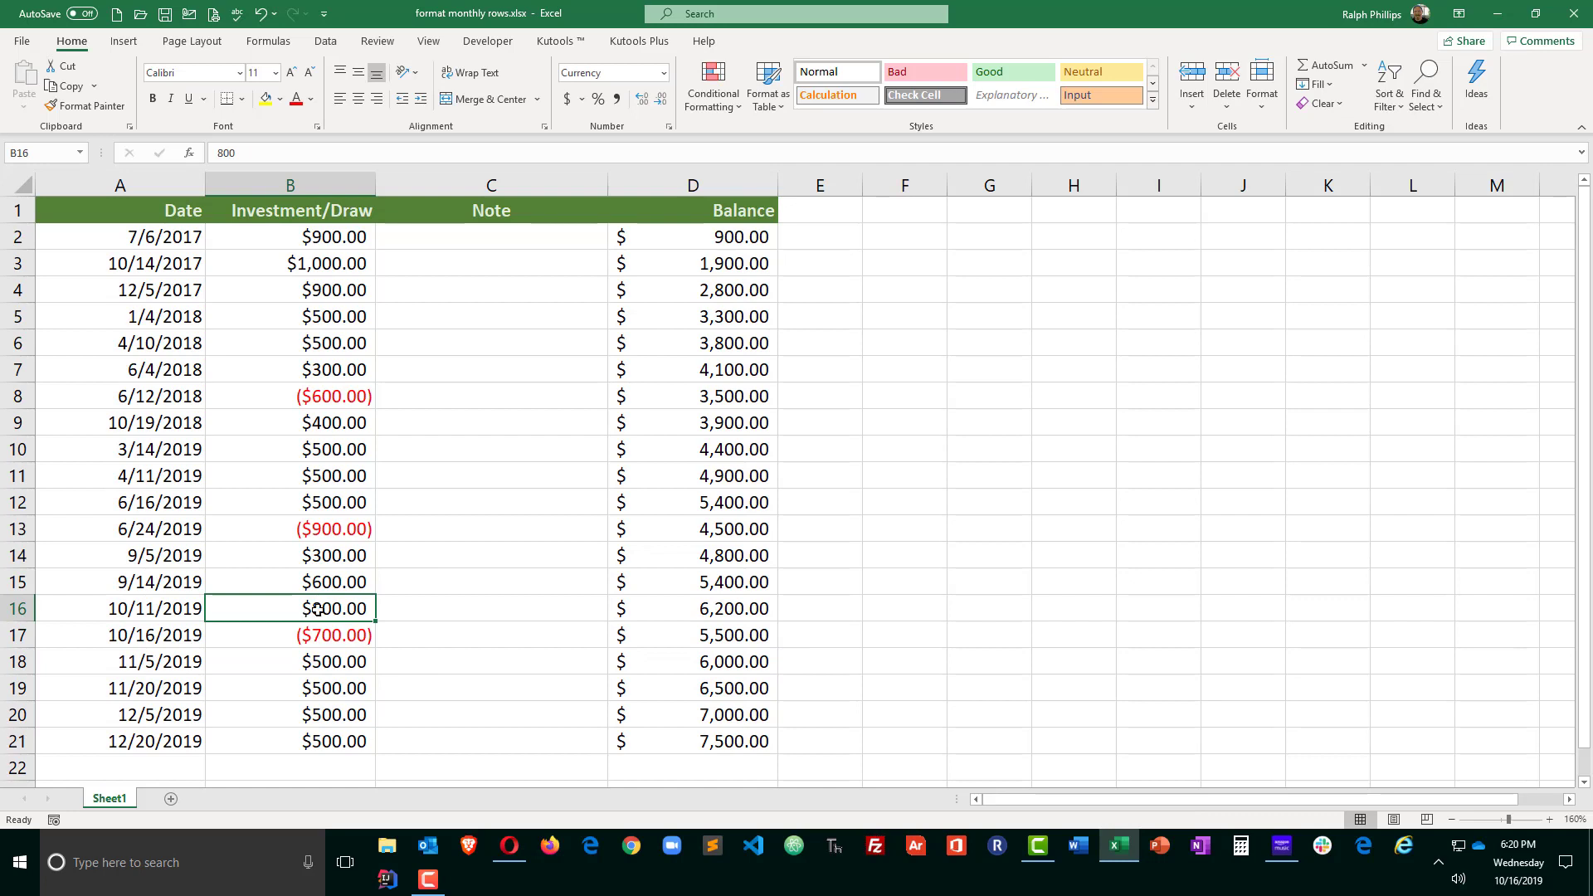
{"action": "left_click", "coordinate": [102, 612]}
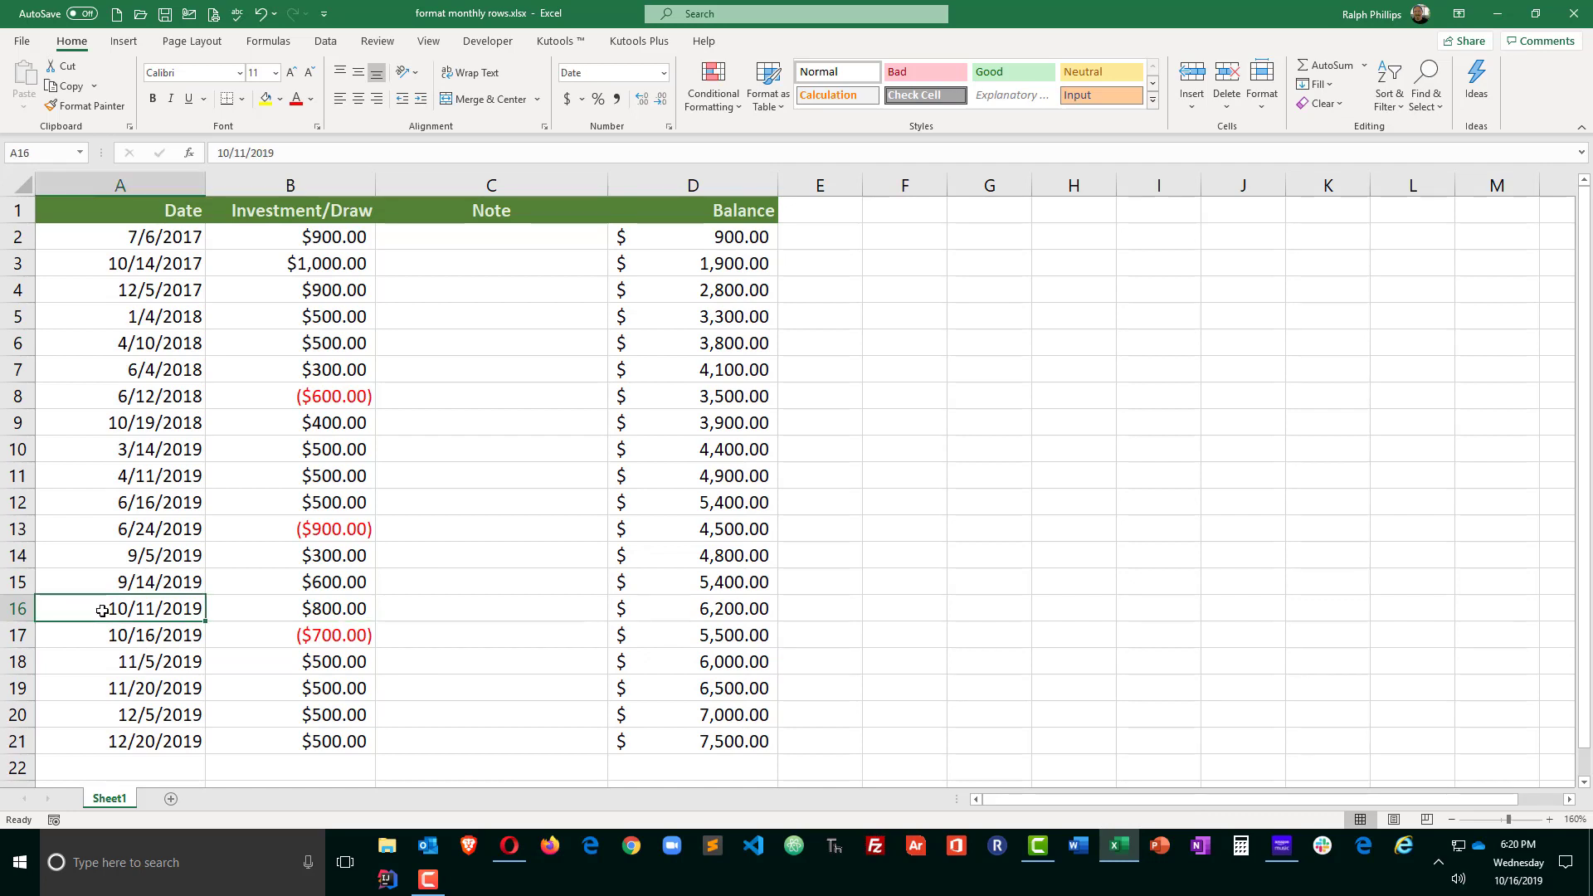
{"action": "left_click", "coordinate": [324, 604]}
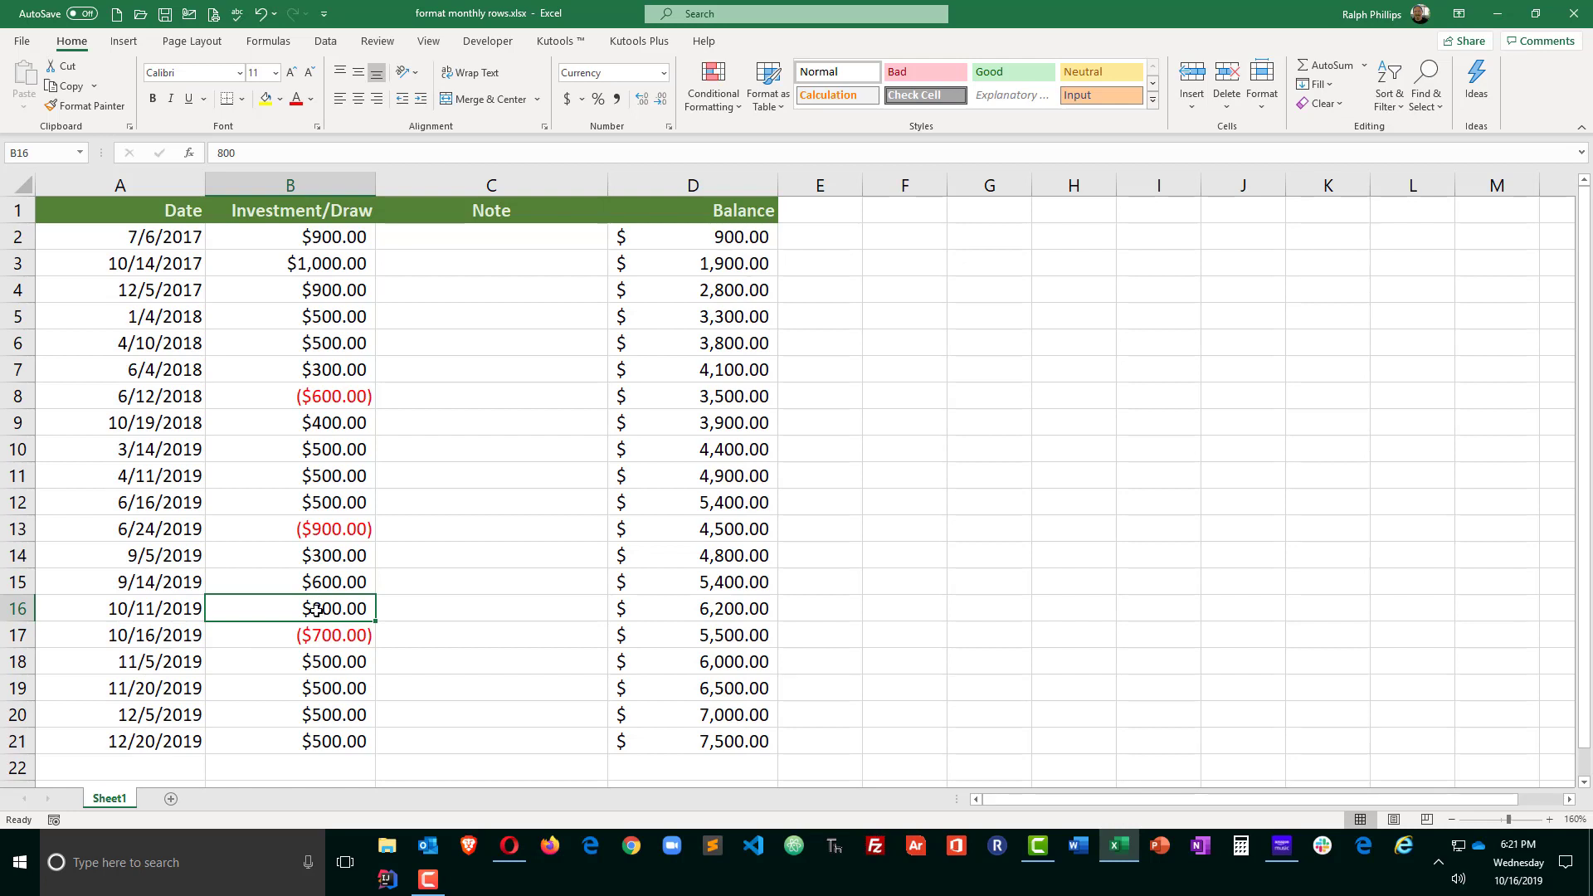
- Start a new conditional formatting rule of type 'Use a formula to determine which cells to format'
{"action": "left_click", "coordinate": [724, 95]}
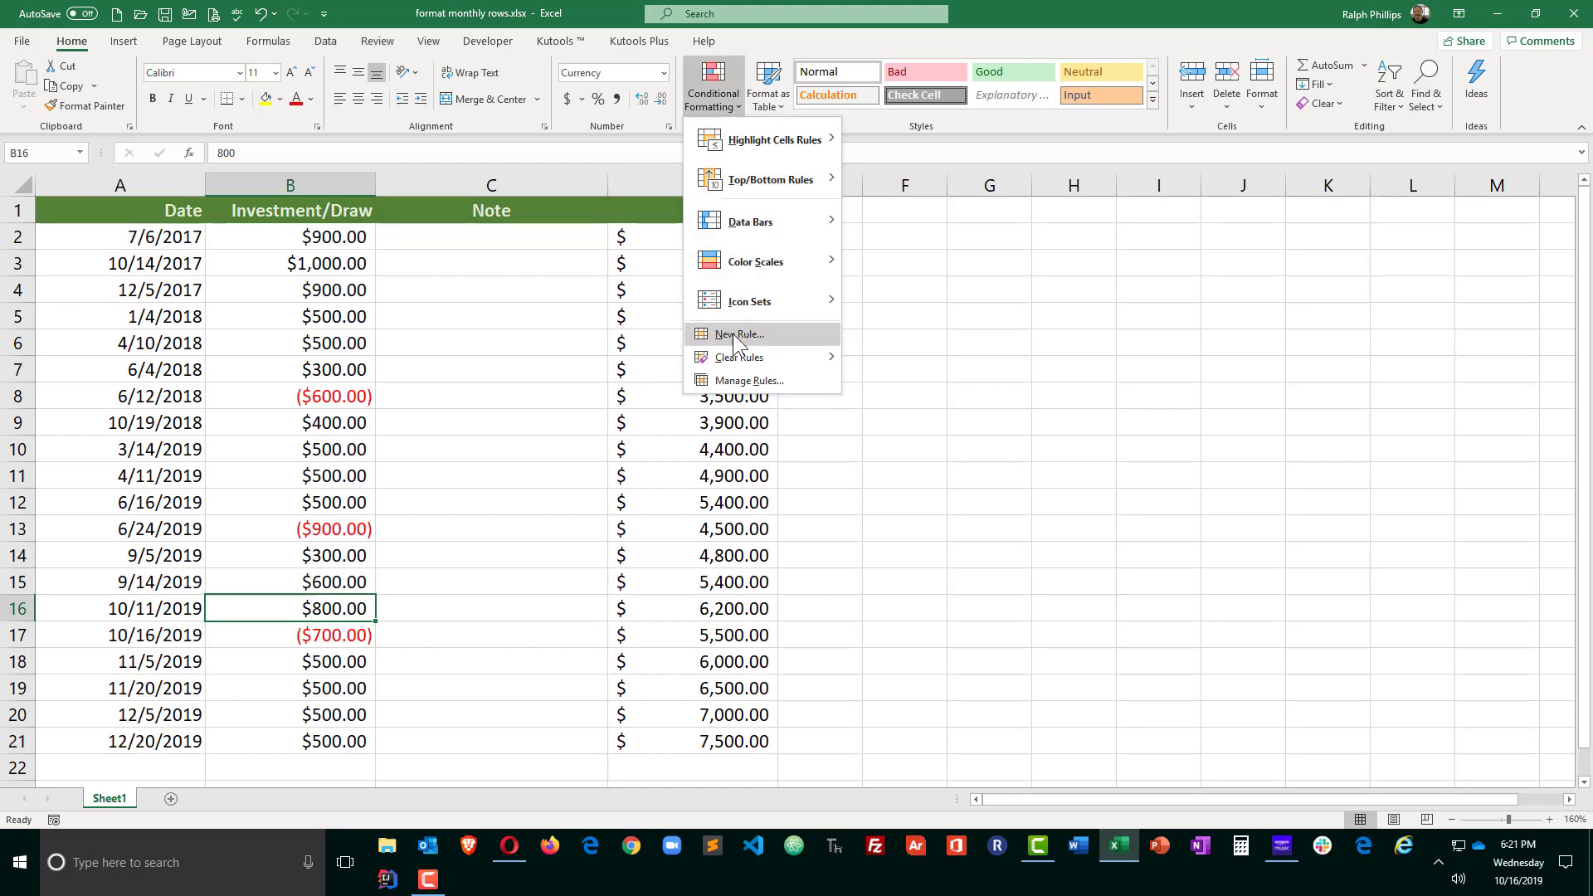
{"action": "left_click", "coordinate": [733, 333]}
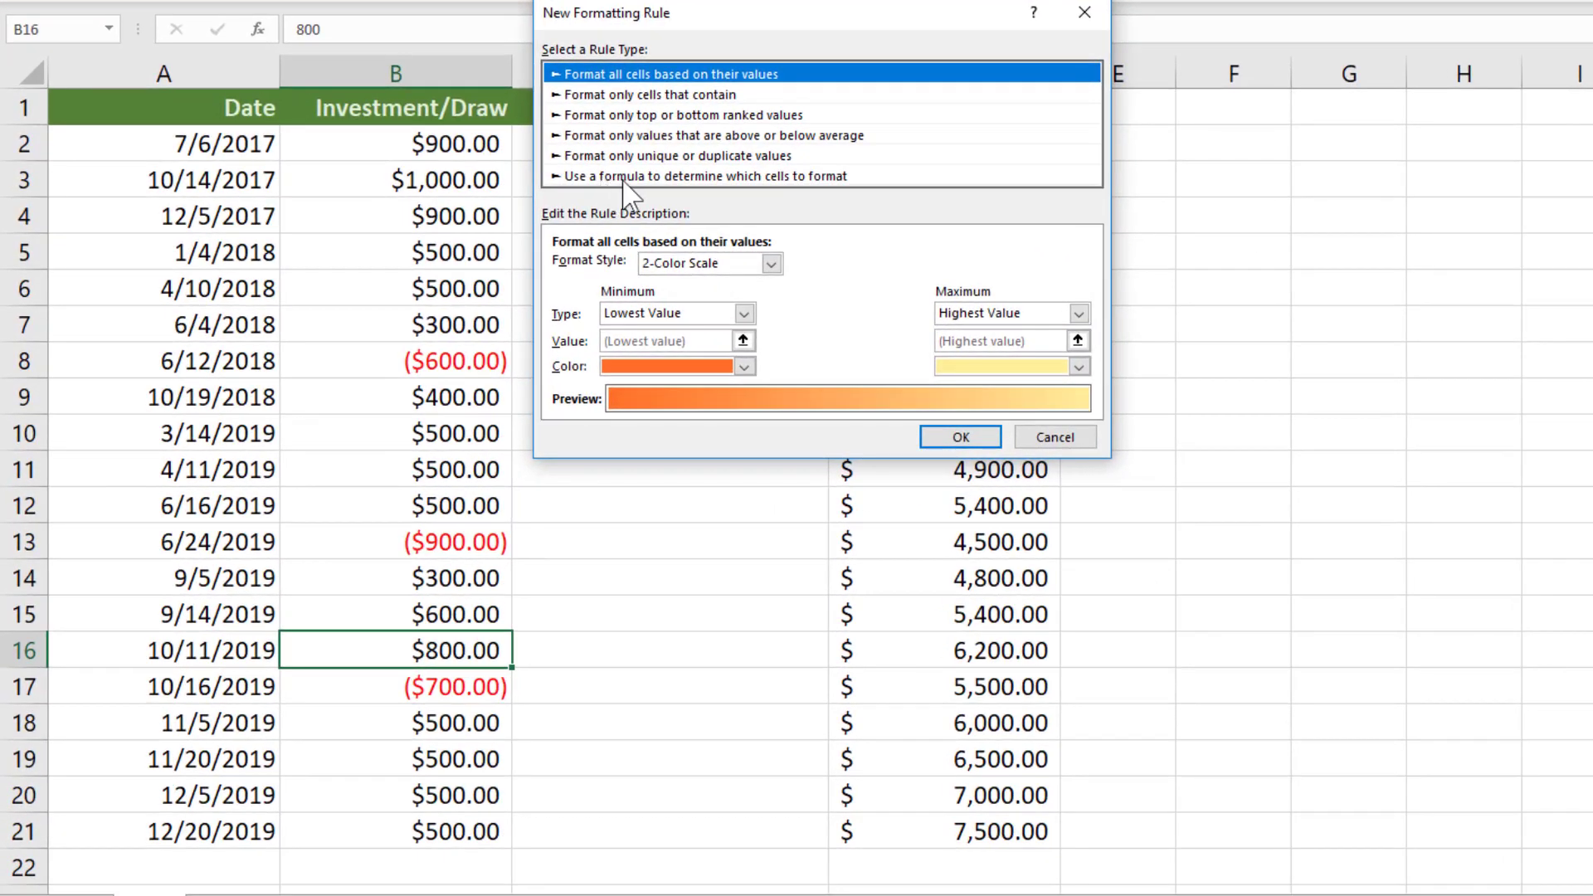
{"action": "left_click", "coordinate": [624, 176]}
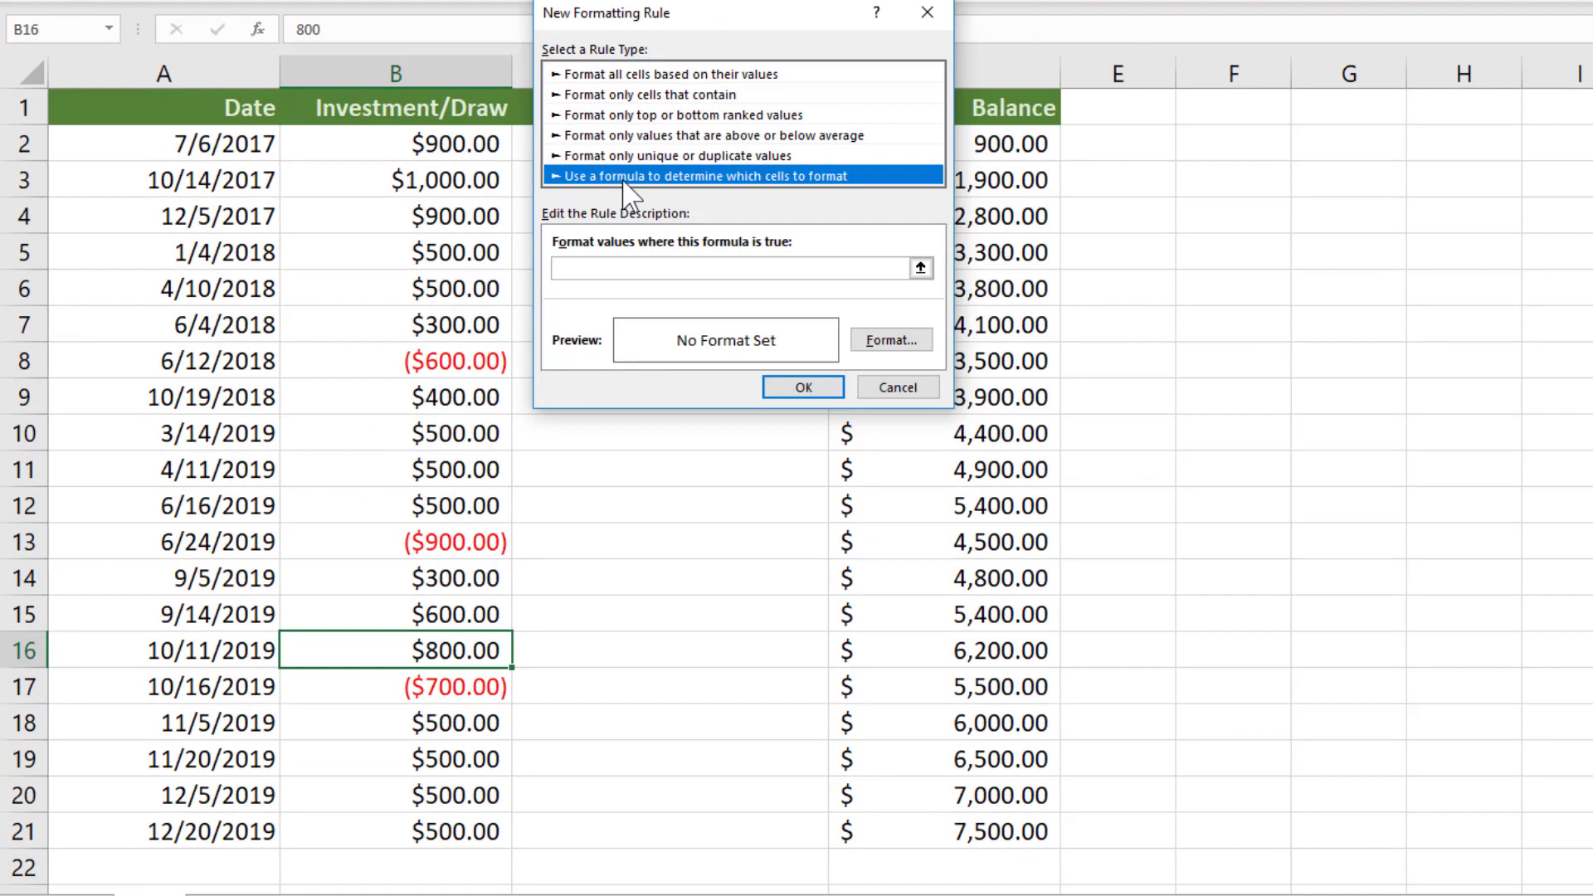
{"action": "left_click", "coordinate": [582, 267]}
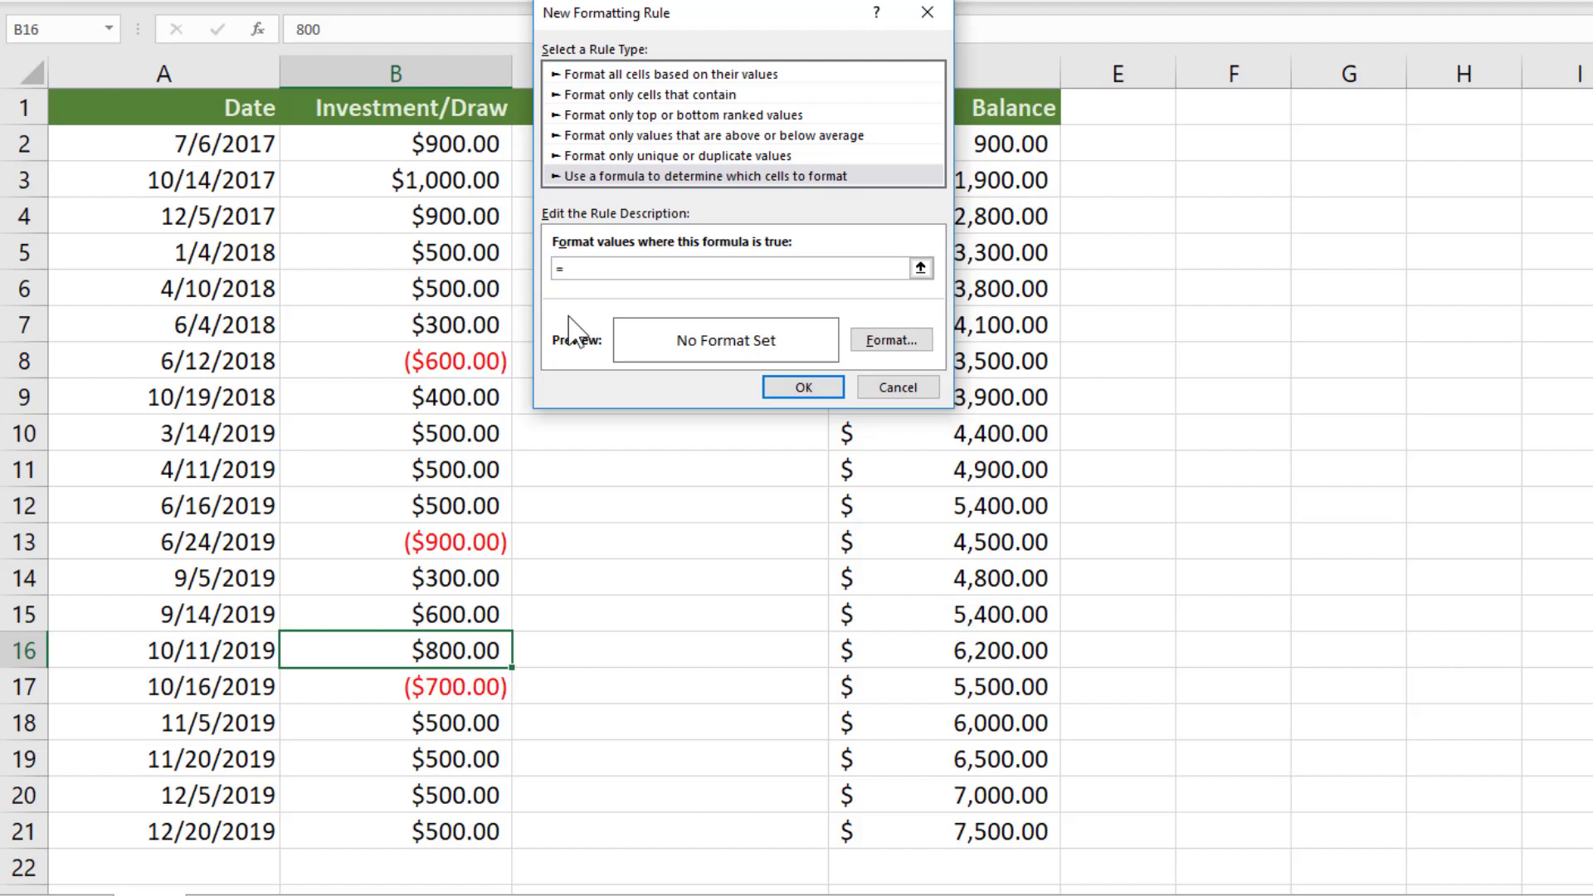
- Enter the rule formula =month($A$16)=month(today())
{"action": "type", "text": "month"}
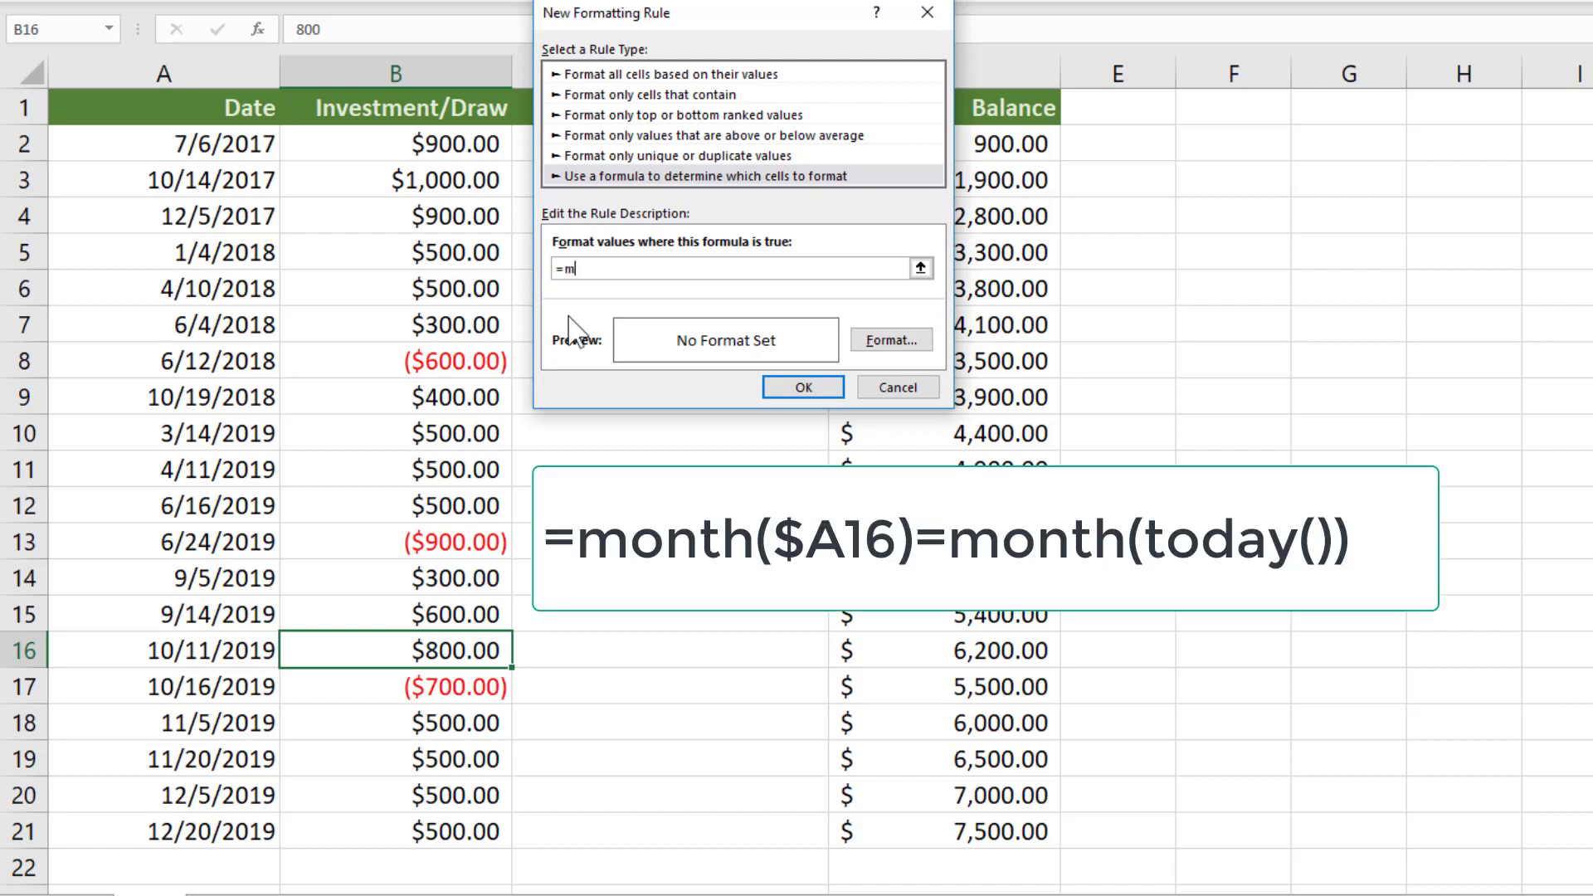
{"action": "type", "text": "("}
{"action": "left_click", "coordinate": [214, 653]}
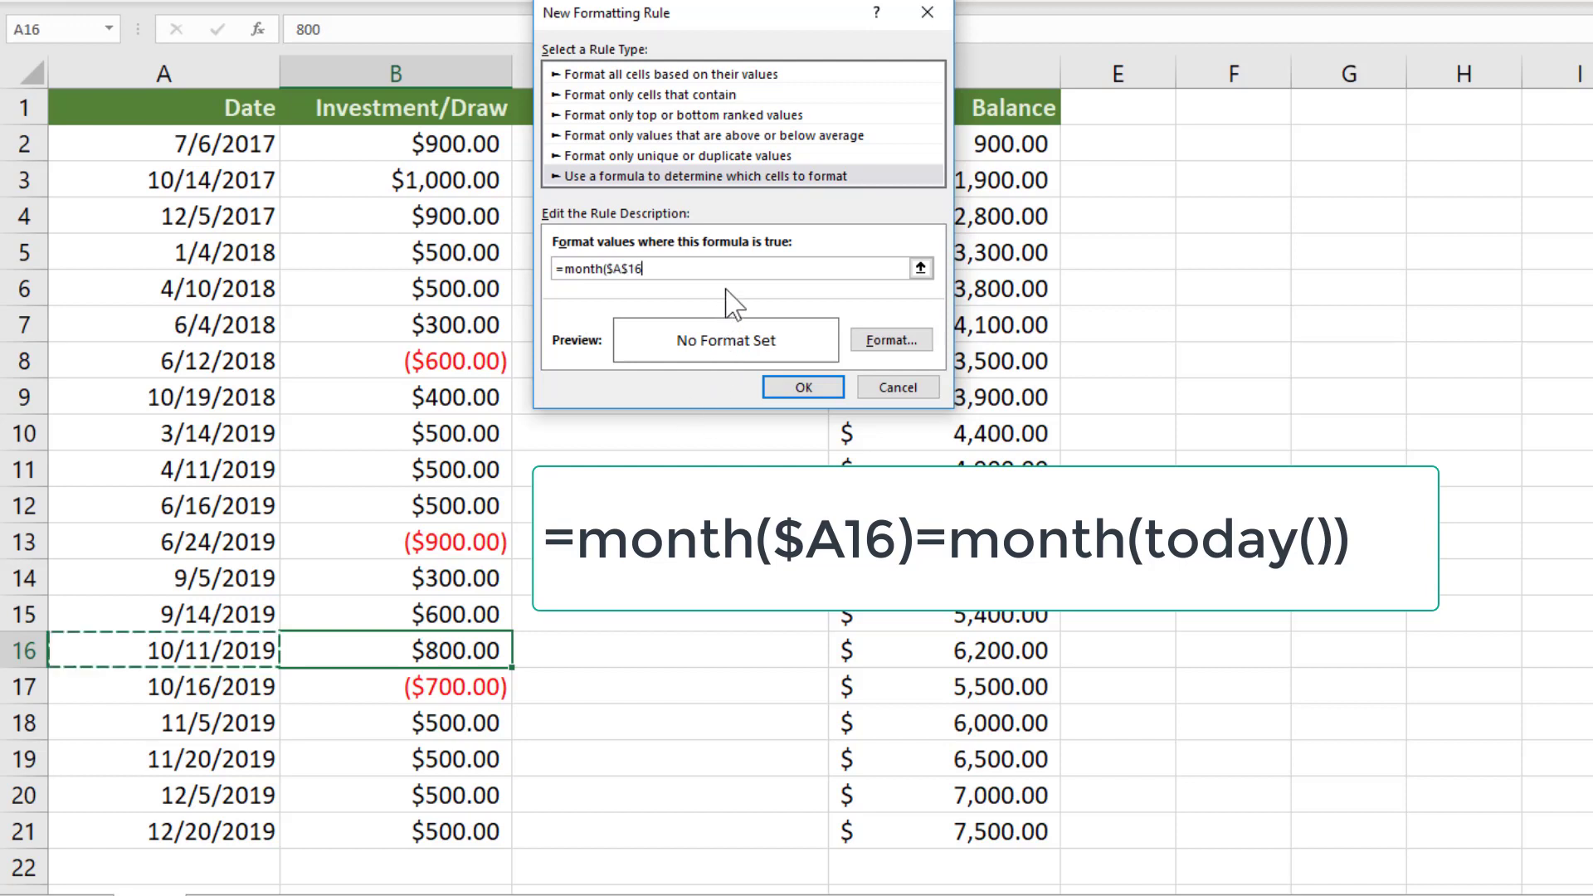
{"action": "type", "text": ")"}
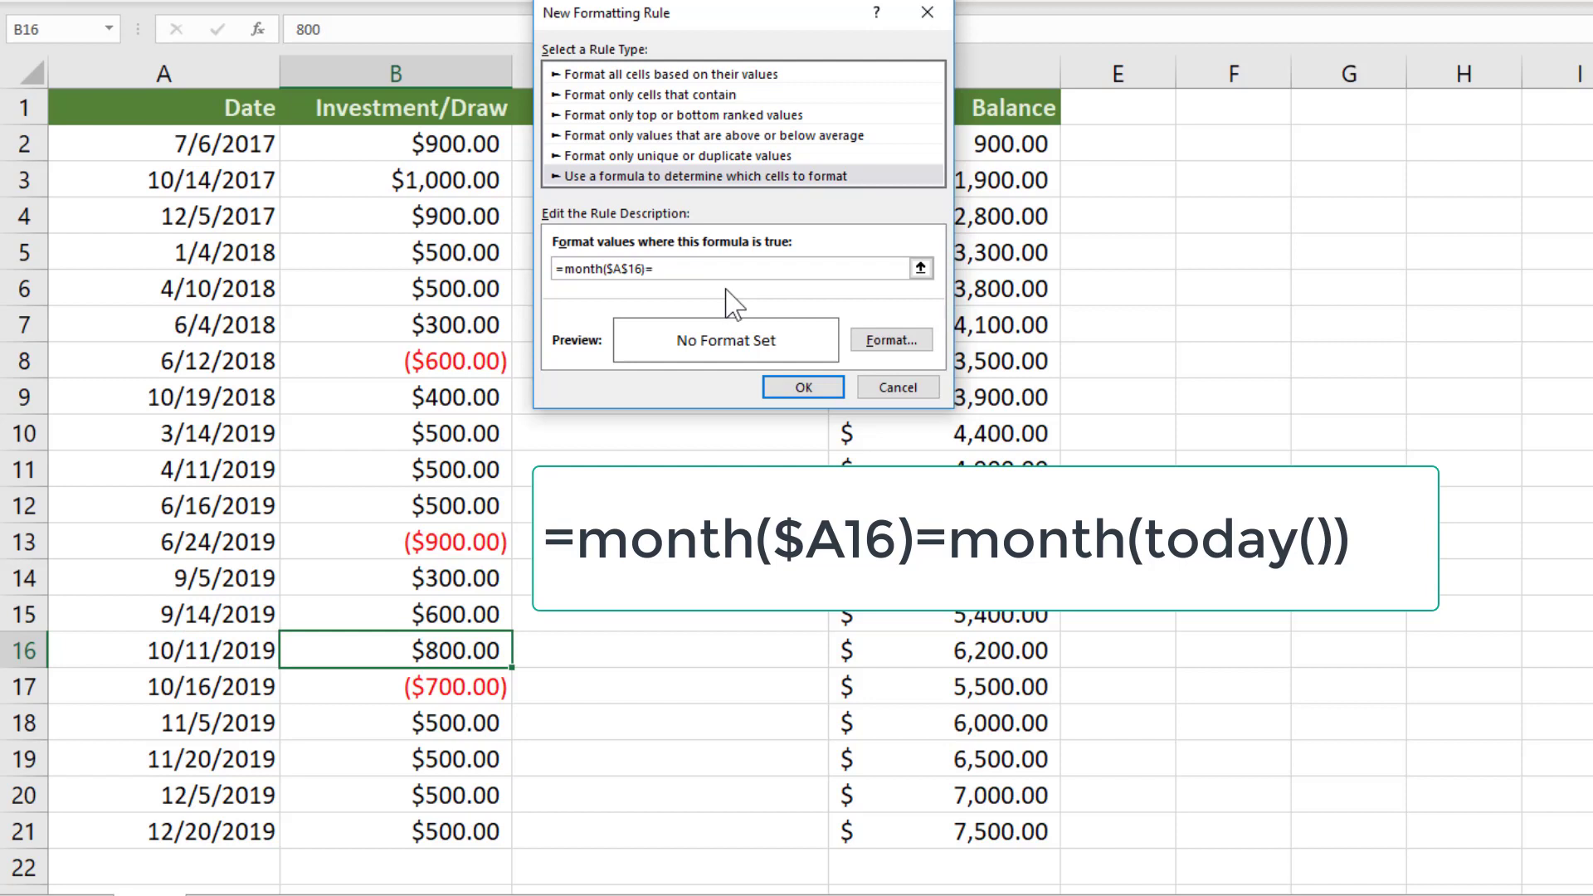
{"action": "type", "text": "=month(today())"}
- Delete the $ before 16 so the formula reads =month($A16)=month(today())
{"action": "left_click", "coordinate": [628, 269]}
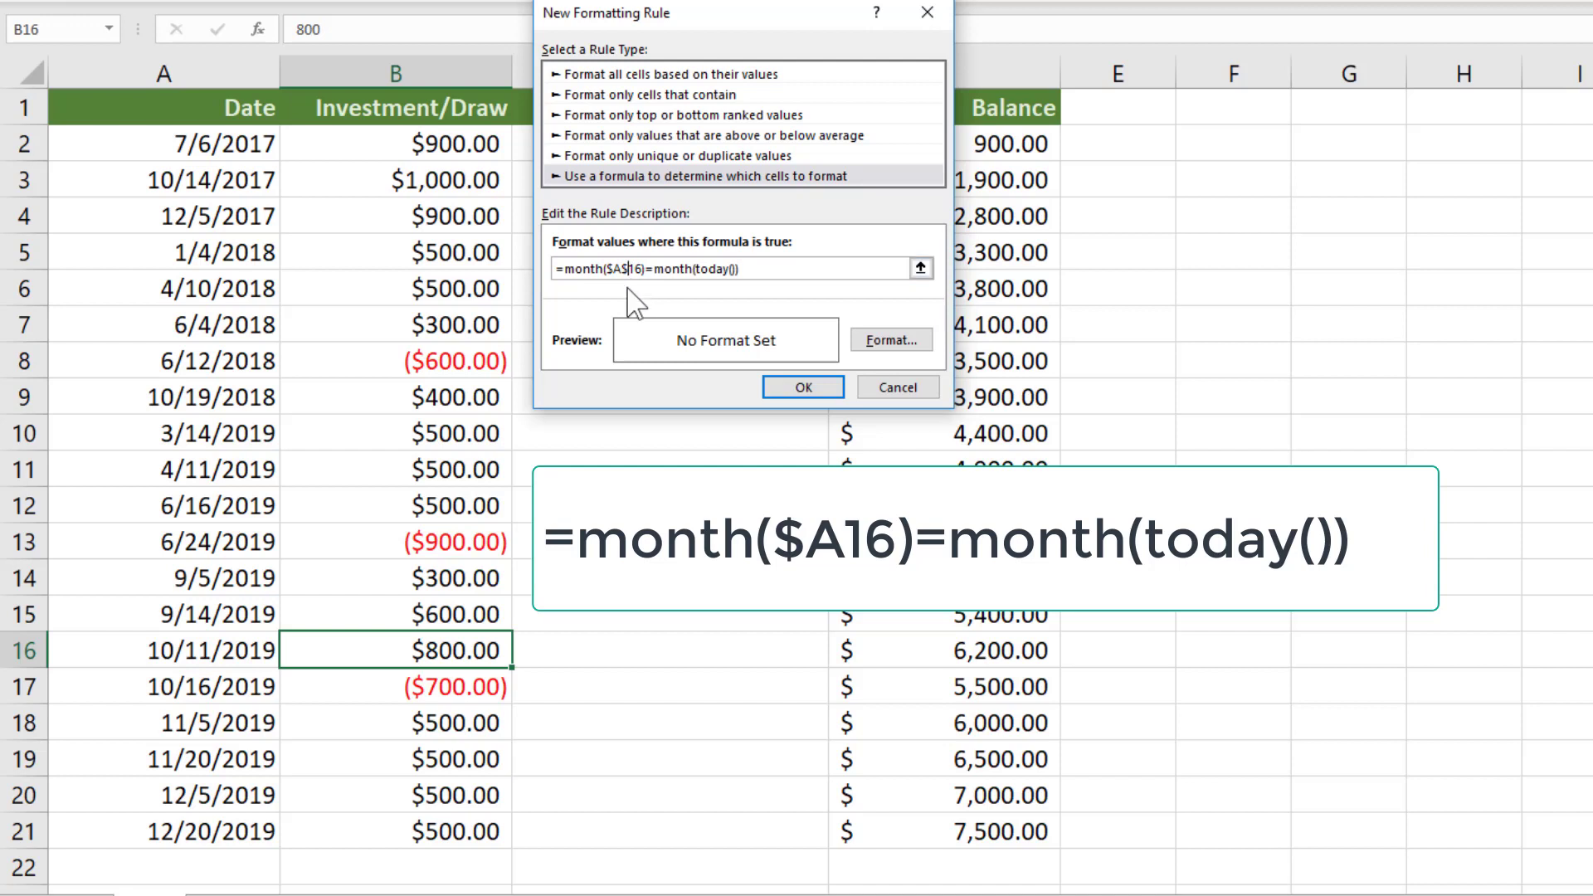
{"action": "key", "text": "BackSpace"}
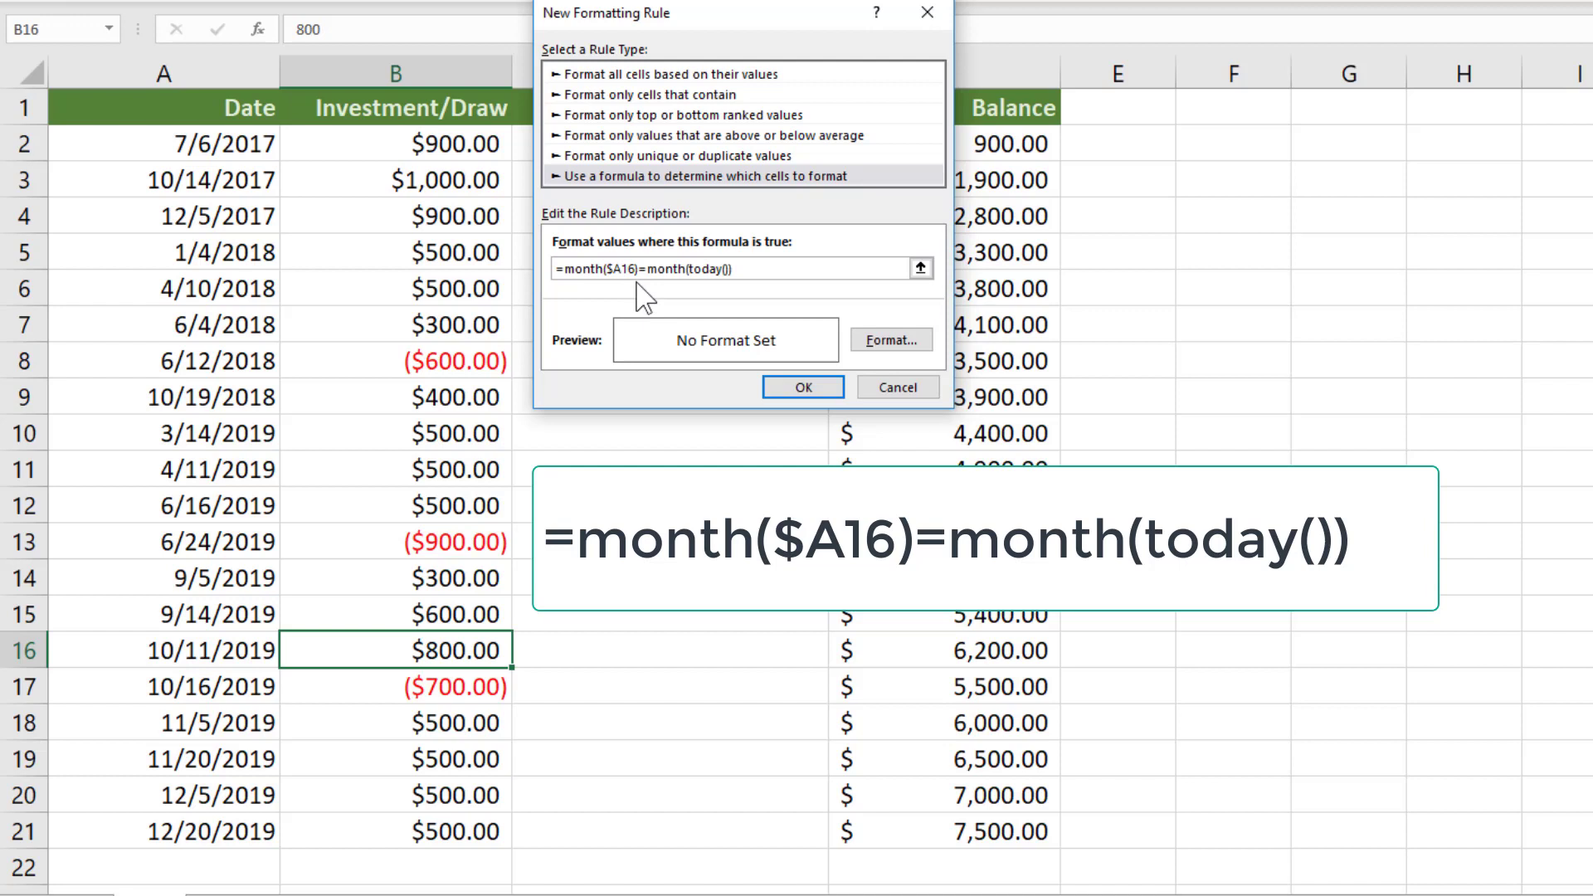
- Give the rule a light green fill and save it, shading B16's $800.00 green
{"action": "left_click", "coordinate": [890, 340]}
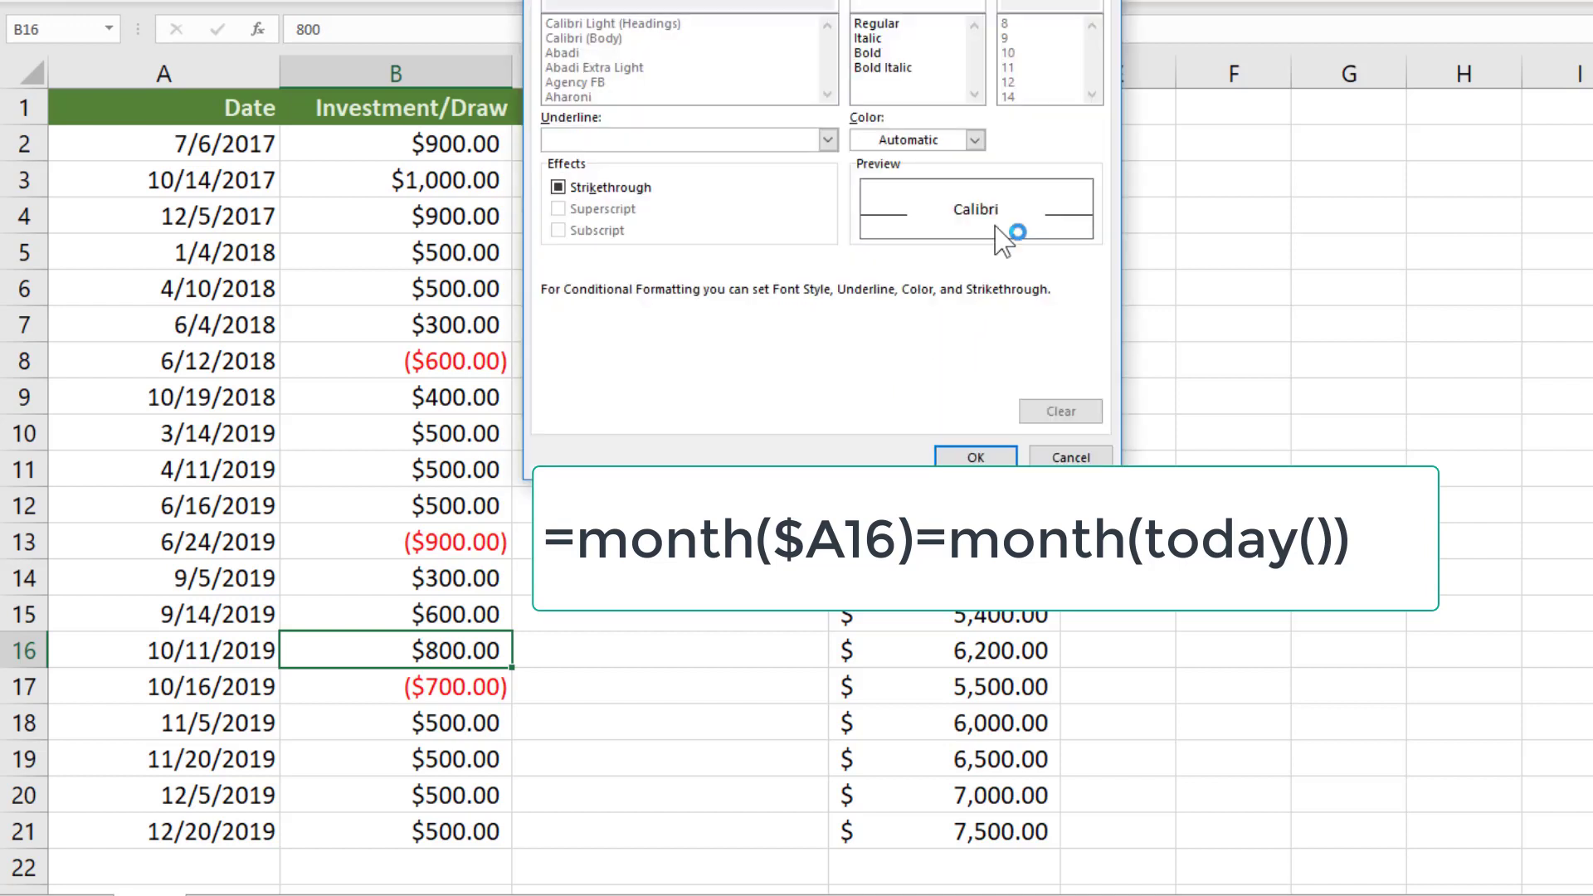
{"action": "left_click", "coordinate": [954, 4]}
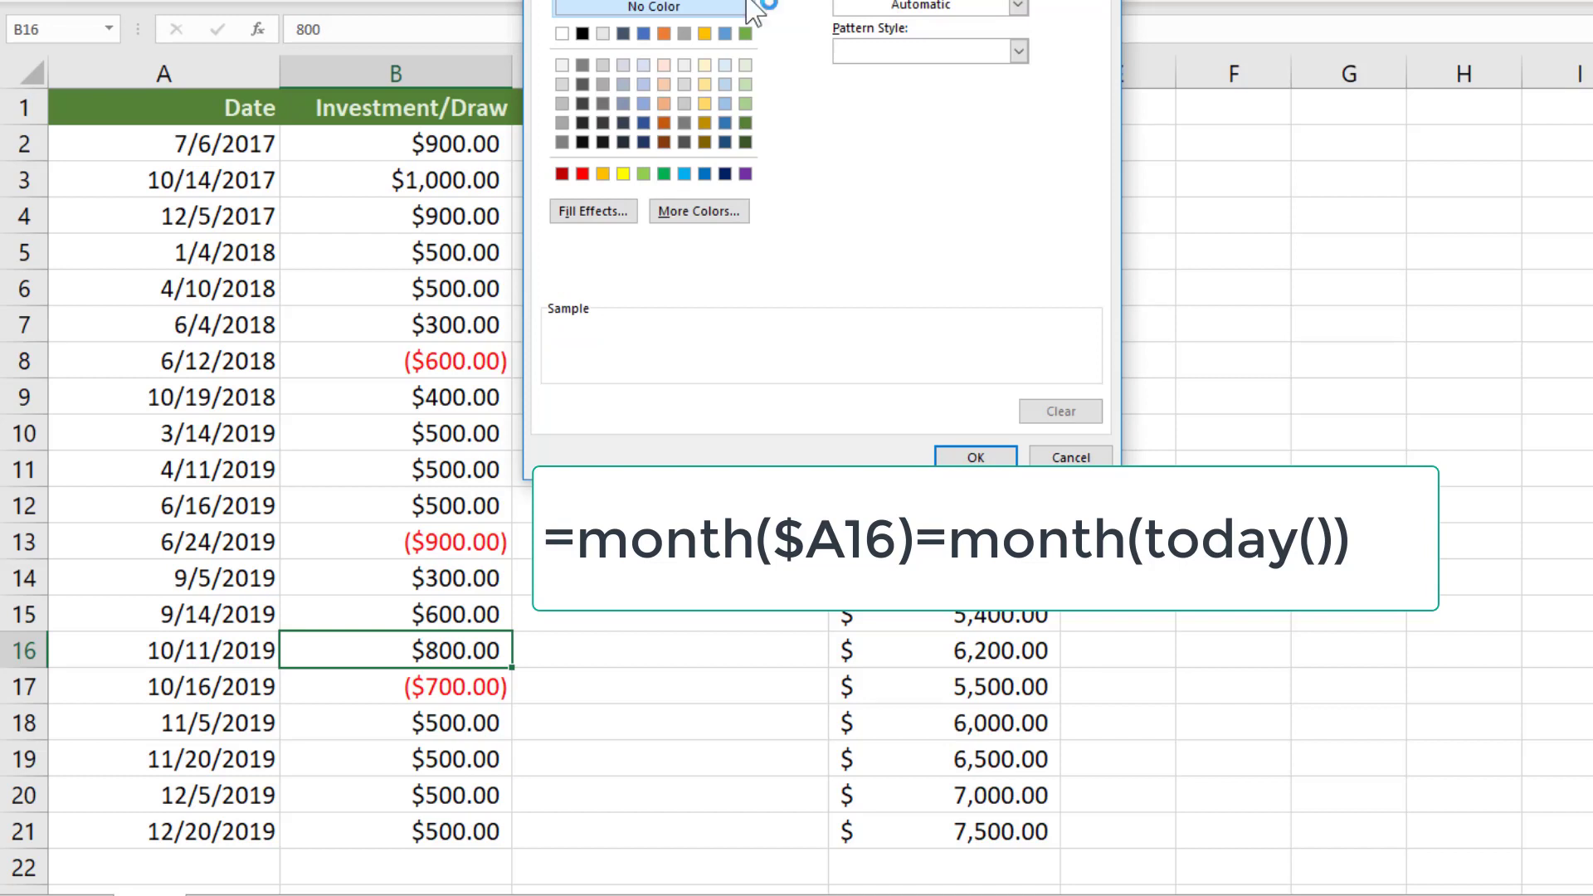
{"action": "left_click", "coordinate": [746, 104]}
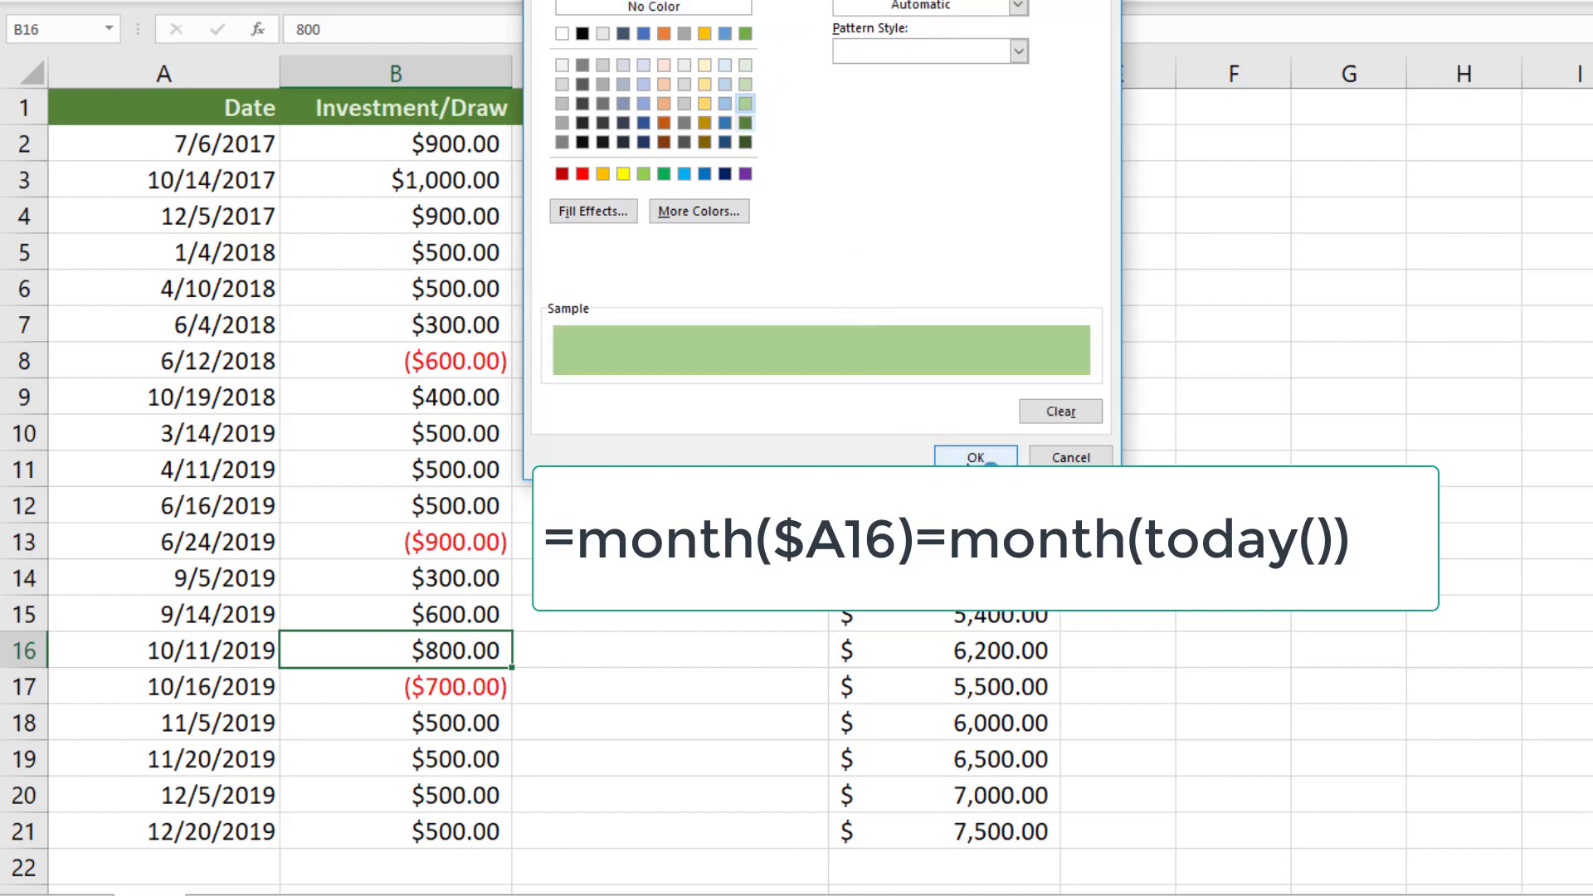
{"action": "left_click", "coordinate": [975, 456]}
{"action": "left_click", "coordinate": [828, 389]}
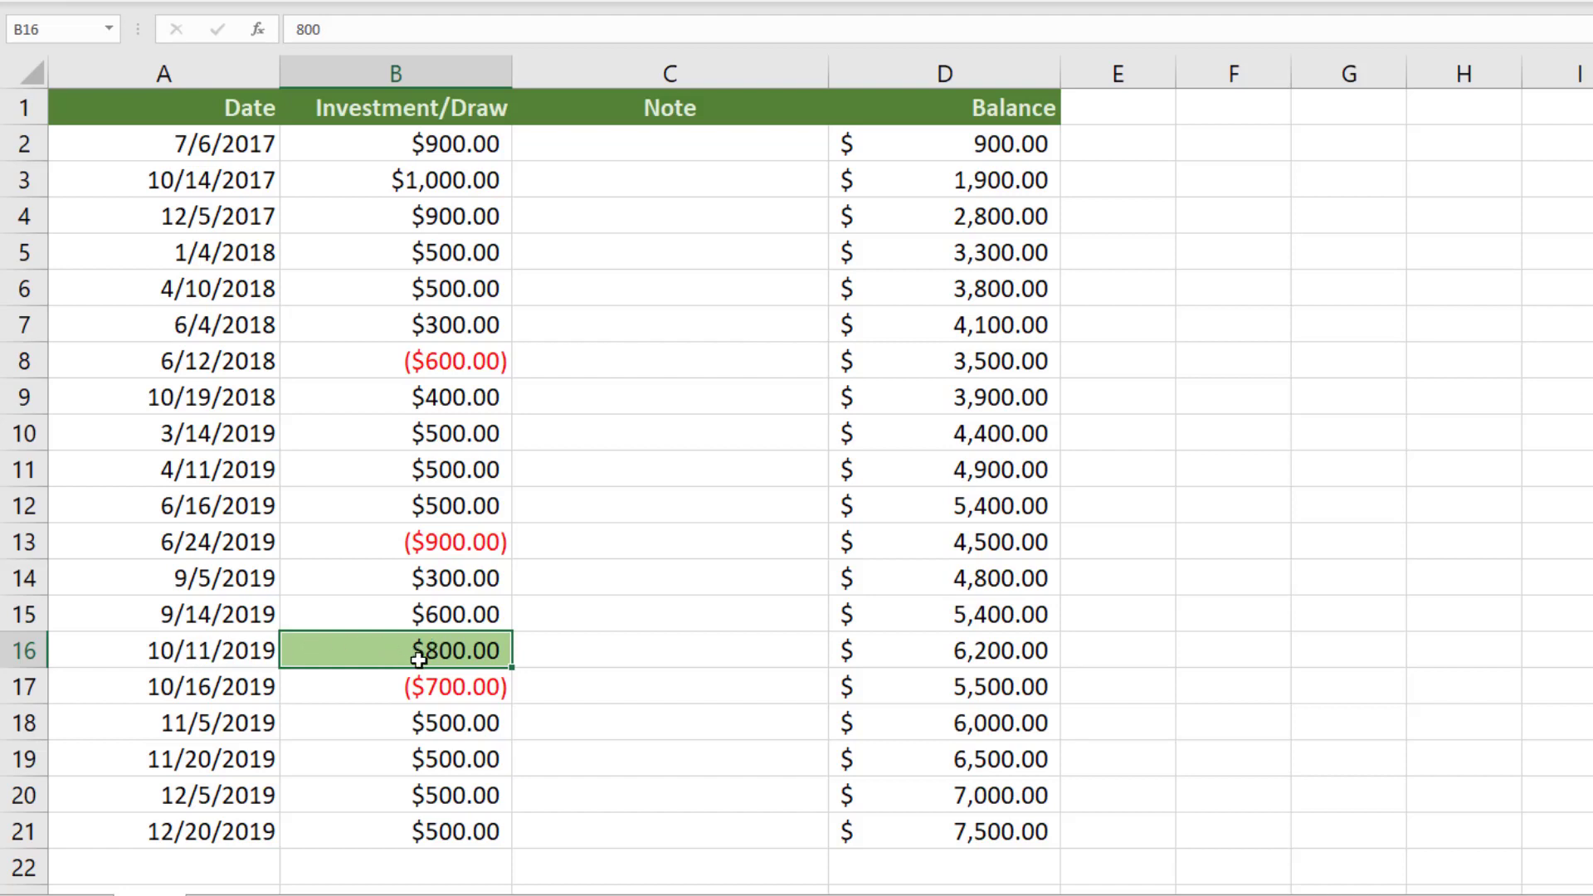
- In Manage Rules, change the month rule's Applies to range from =$B$16 to $A$2:$D$21
{"action": "left_click", "coordinate": [1013, 2]}
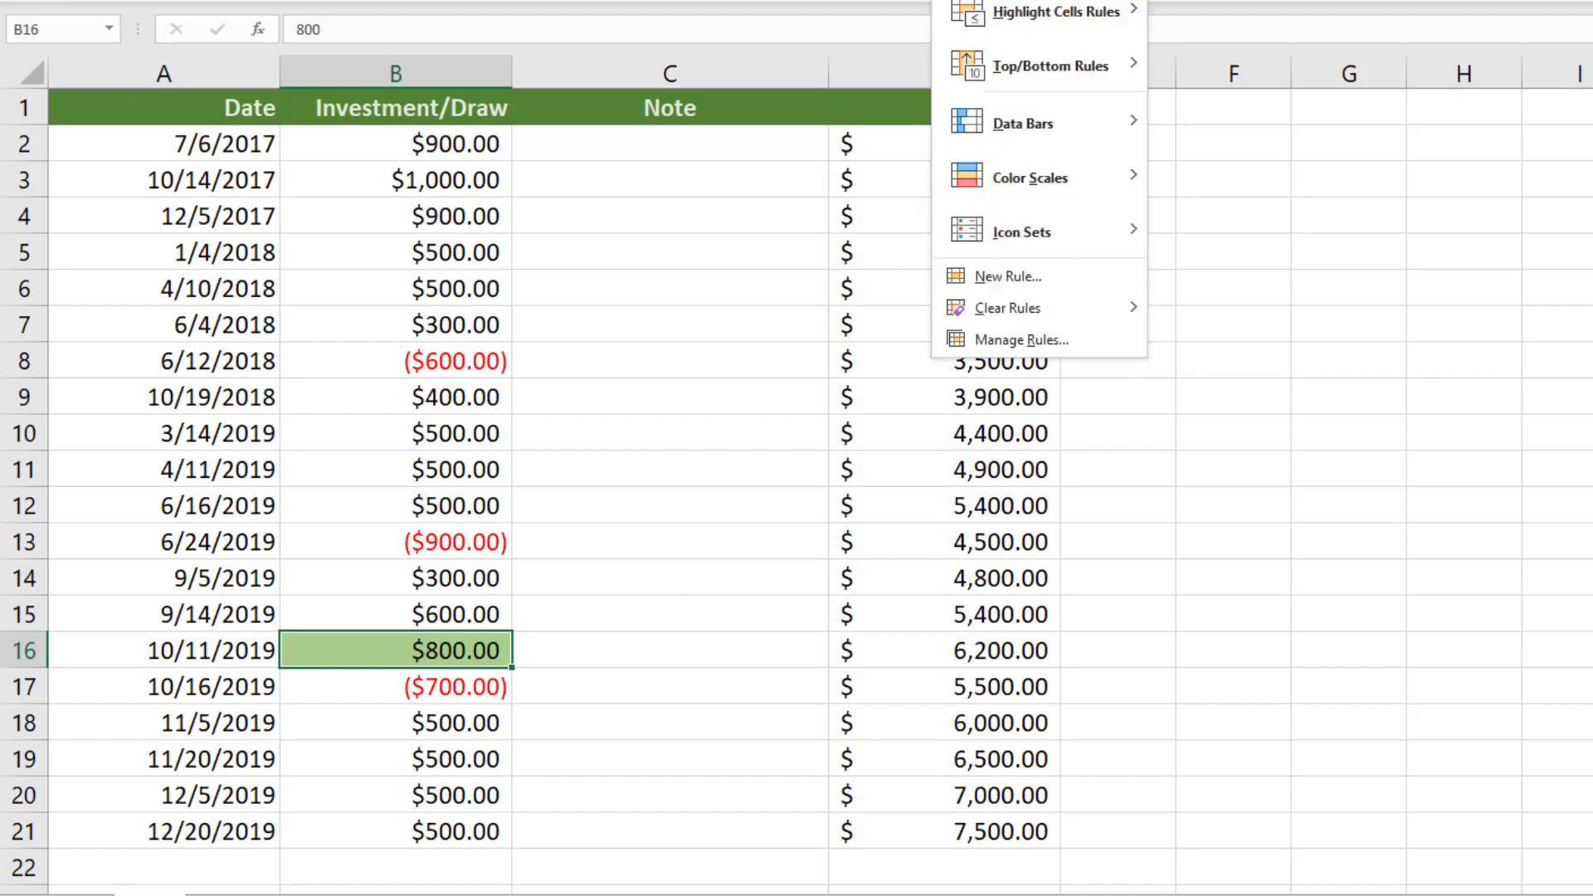
{"action": "left_click", "coordinate": [1021, 340]}
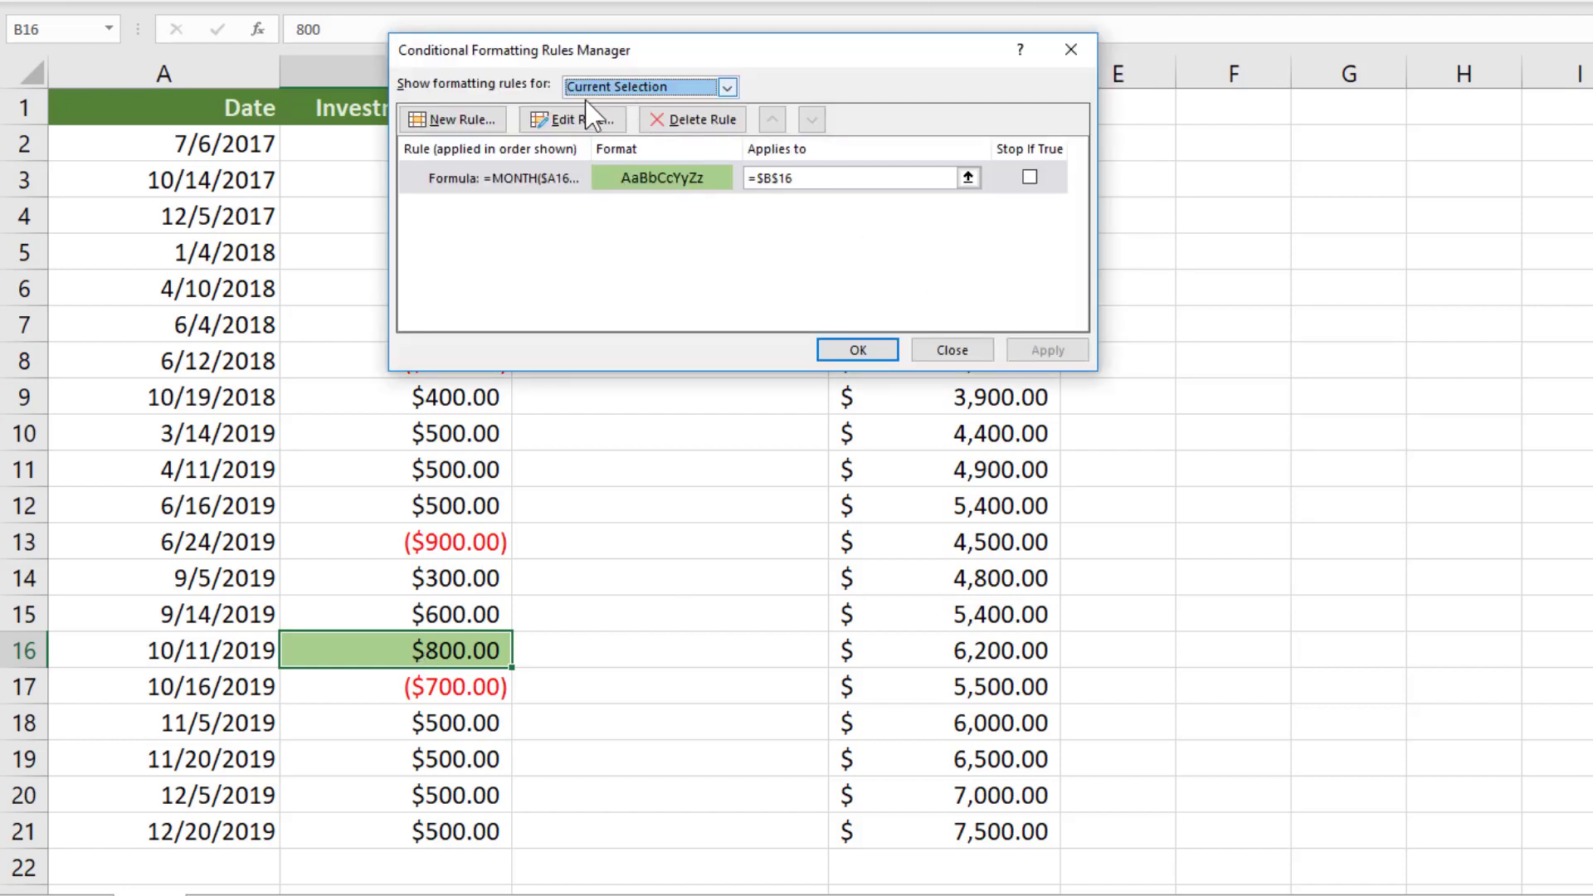
{"action": "left_click", "coordinate": [649, 87]}
{"action": "left_click", "coordinate": [655, 125]}
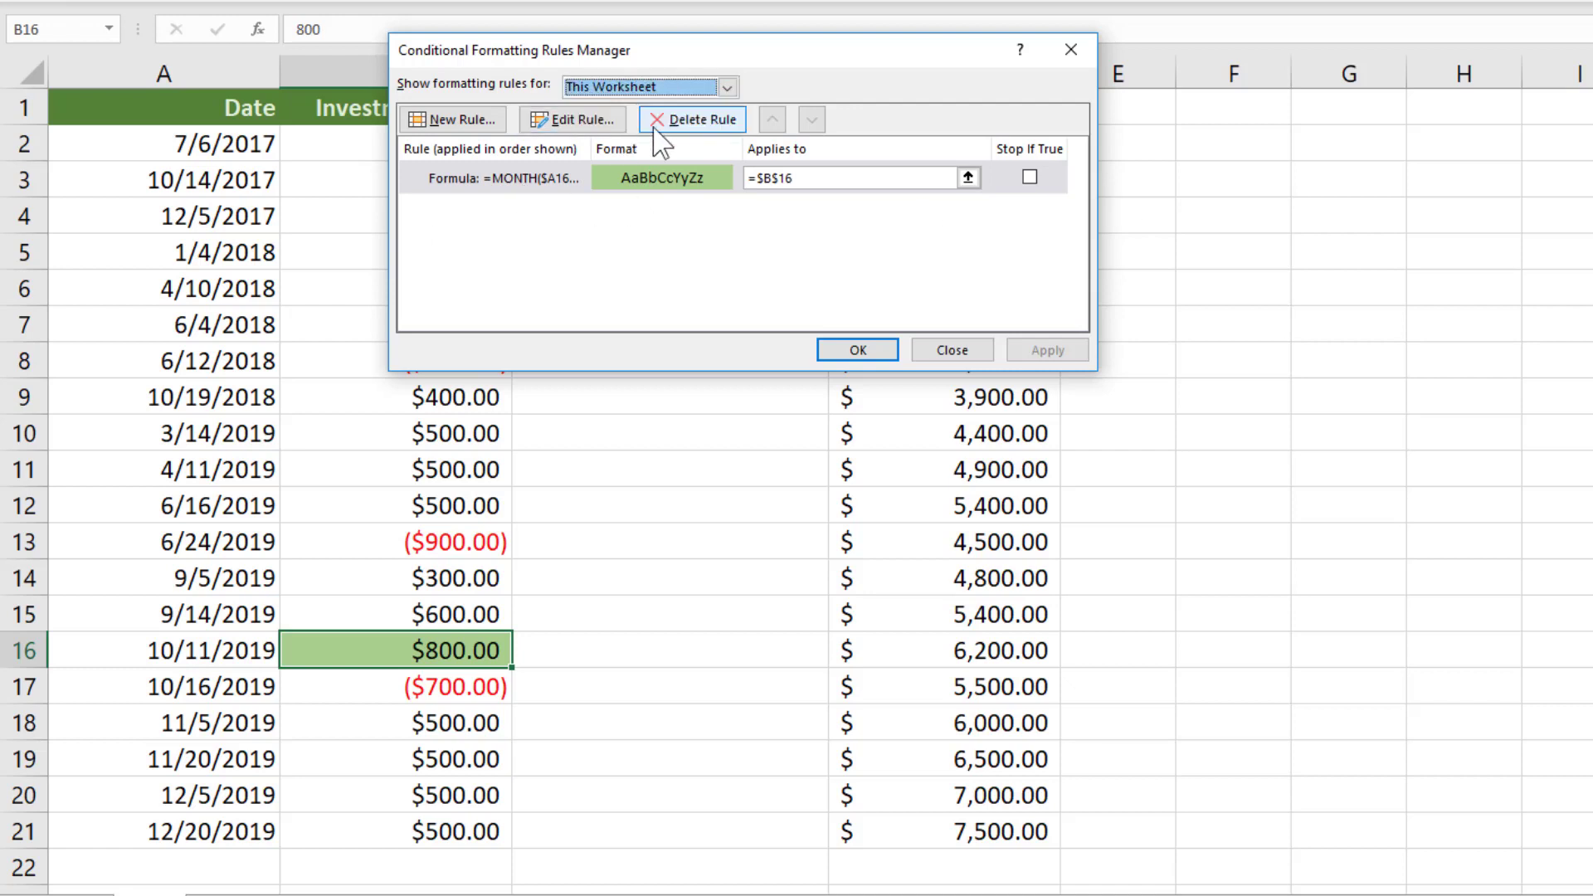
{"action": "left_click", "coordinate": [536, 184]}
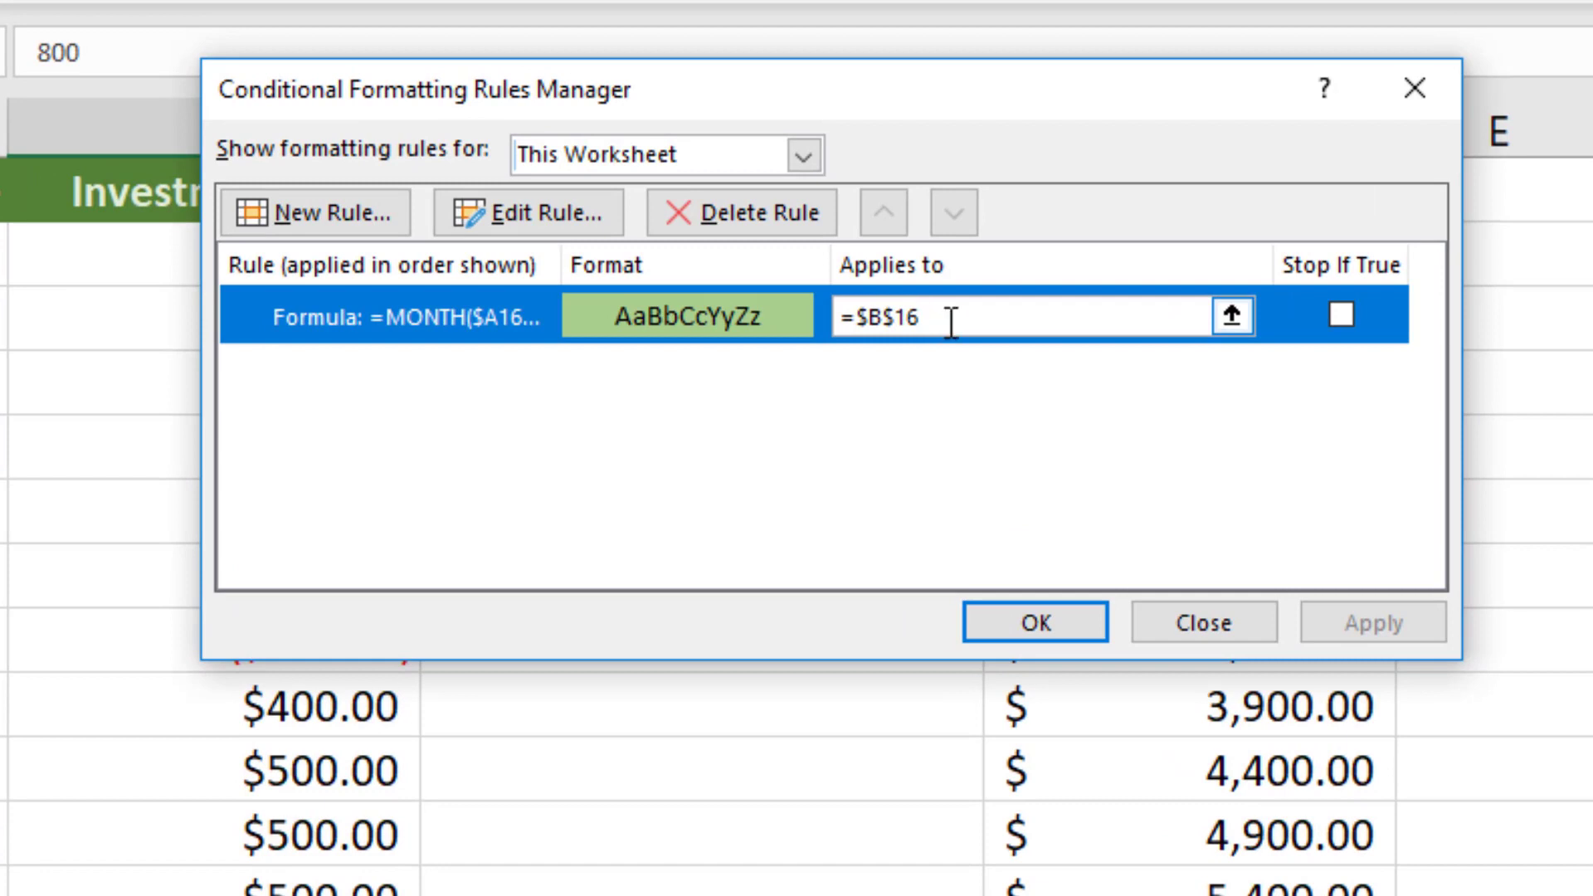
{"action": "left_click_drag", "start_coordinate": [956, 317], "coordinate": [813, 319]}
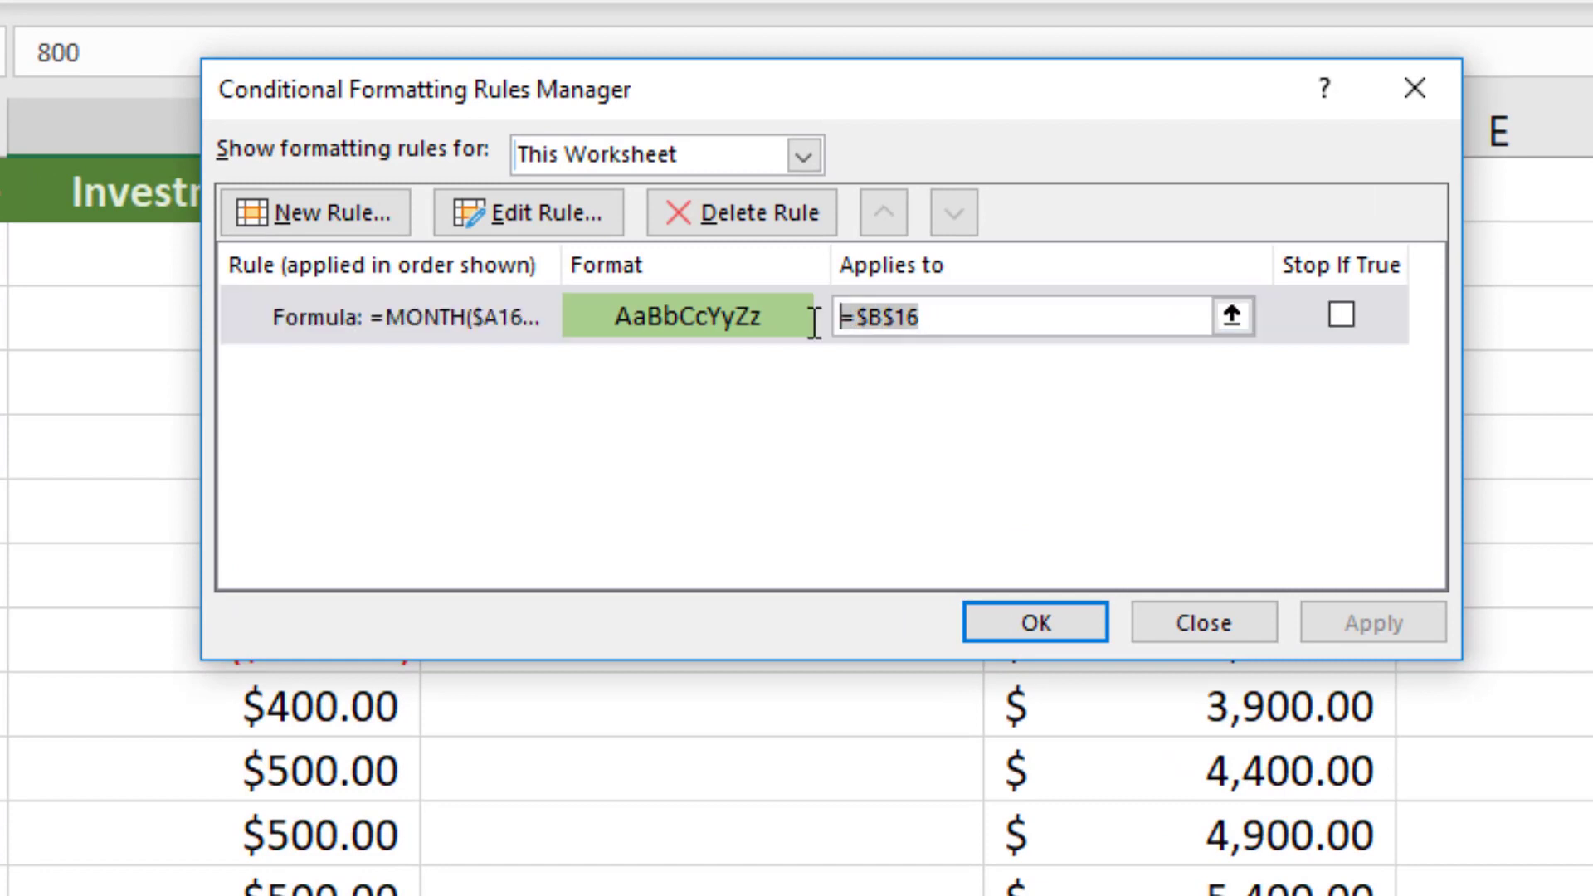
{"action": "key", "text": "BackSpace"}
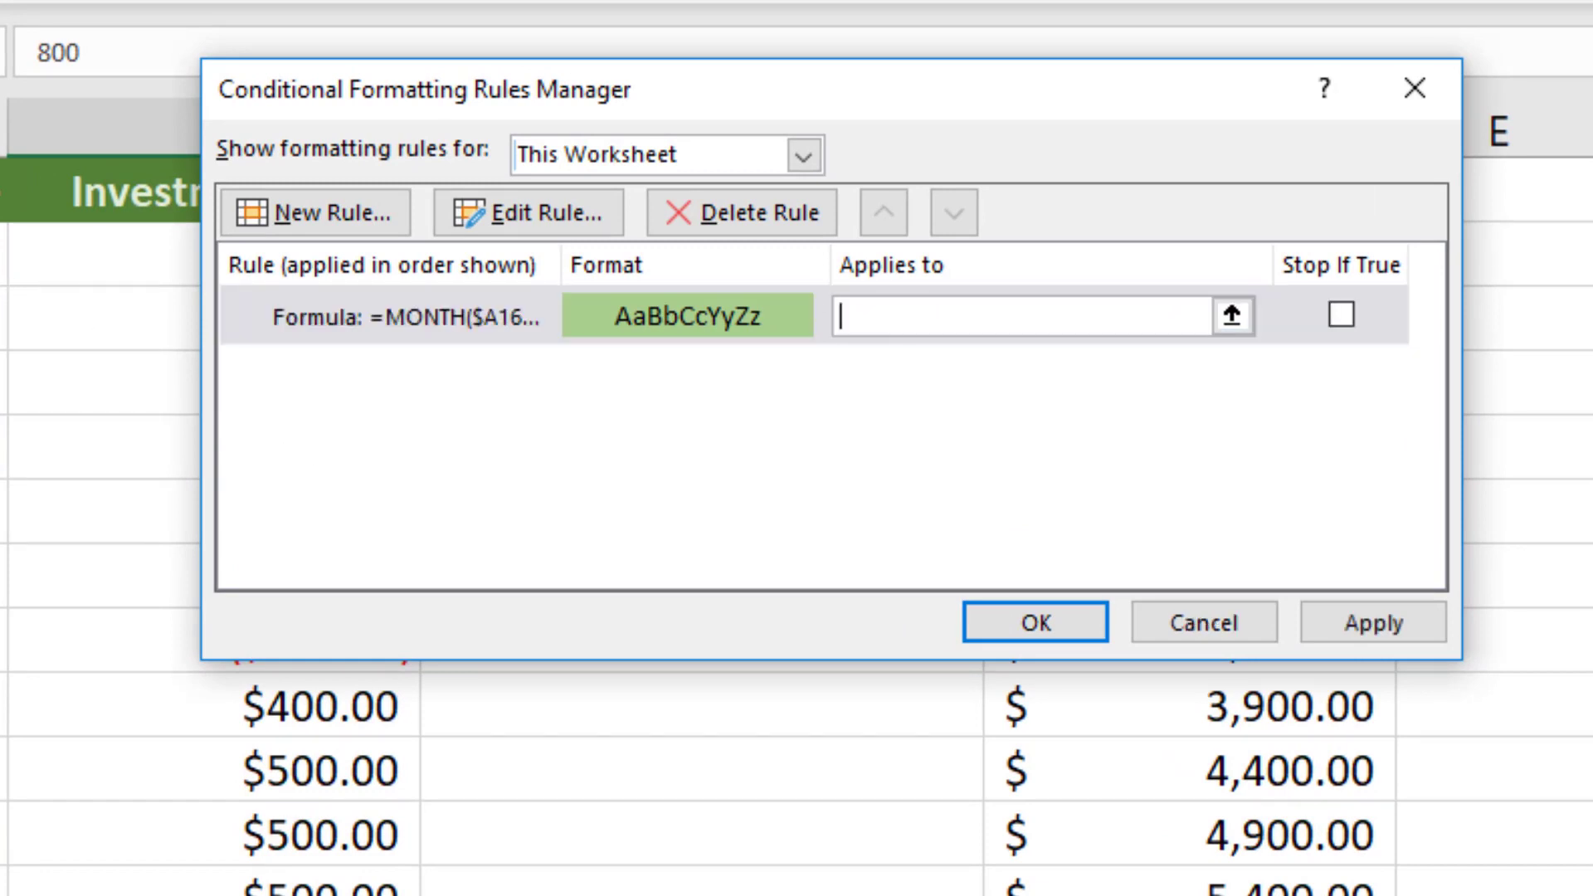
{"action": "left_click_drag", "start_coordinate": [150, 253], "coordinate": [1327, 895]}
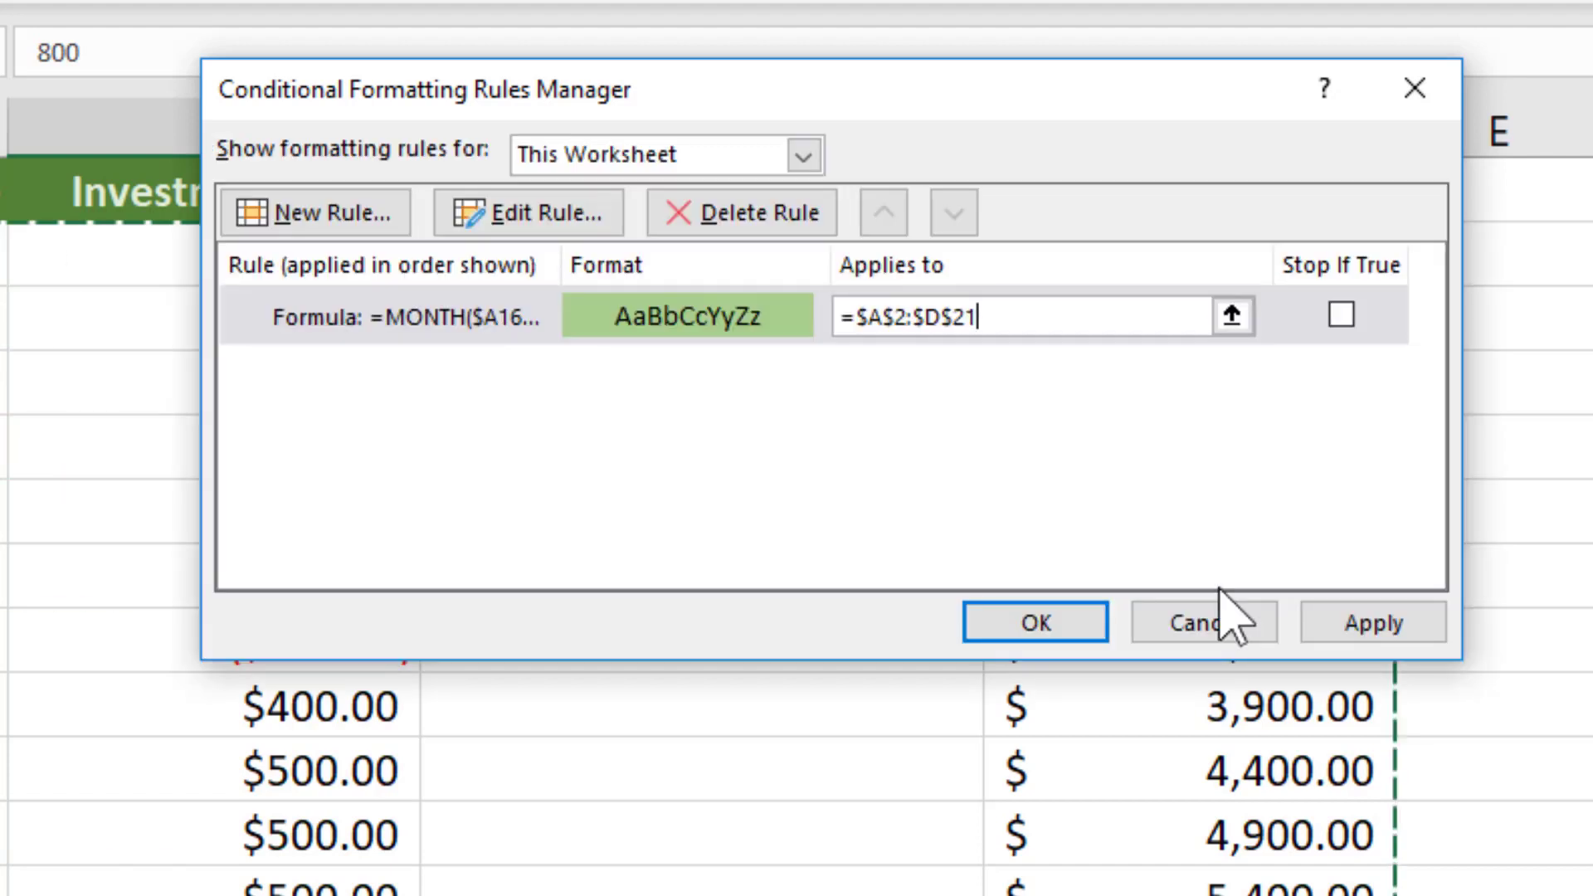
{"action": "left_click", "coordinate": [1075, 628]}
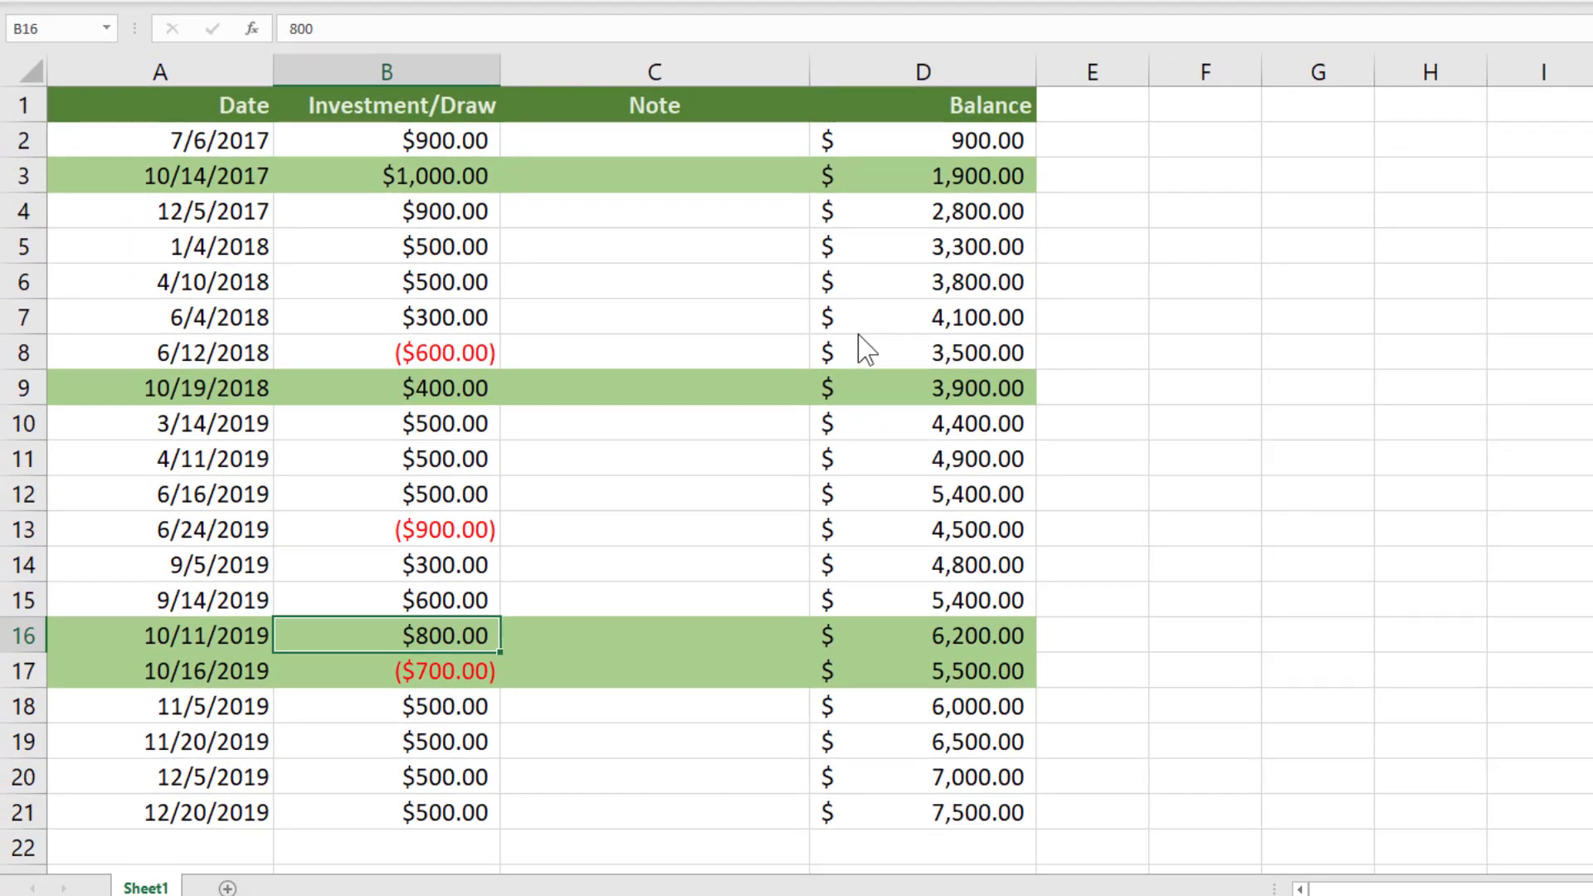
- Select cell C13 and bring up the Conditional Formatting menu
{"action": "left_click", "coordinate": [673, 527]}
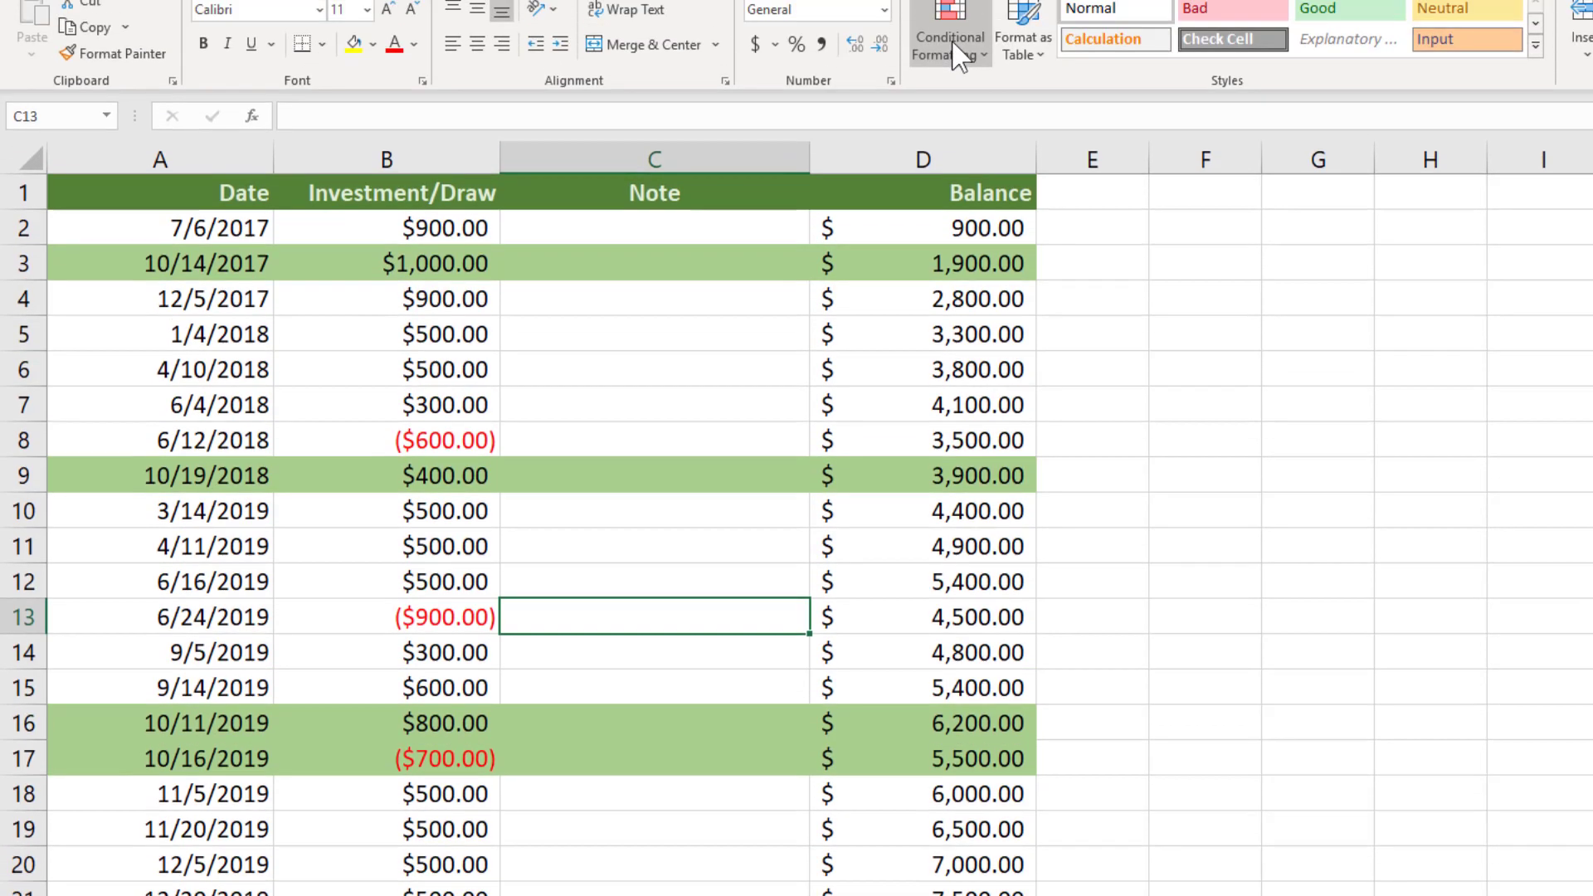
{"action": "left_click", "coordinate": [958, 56]}
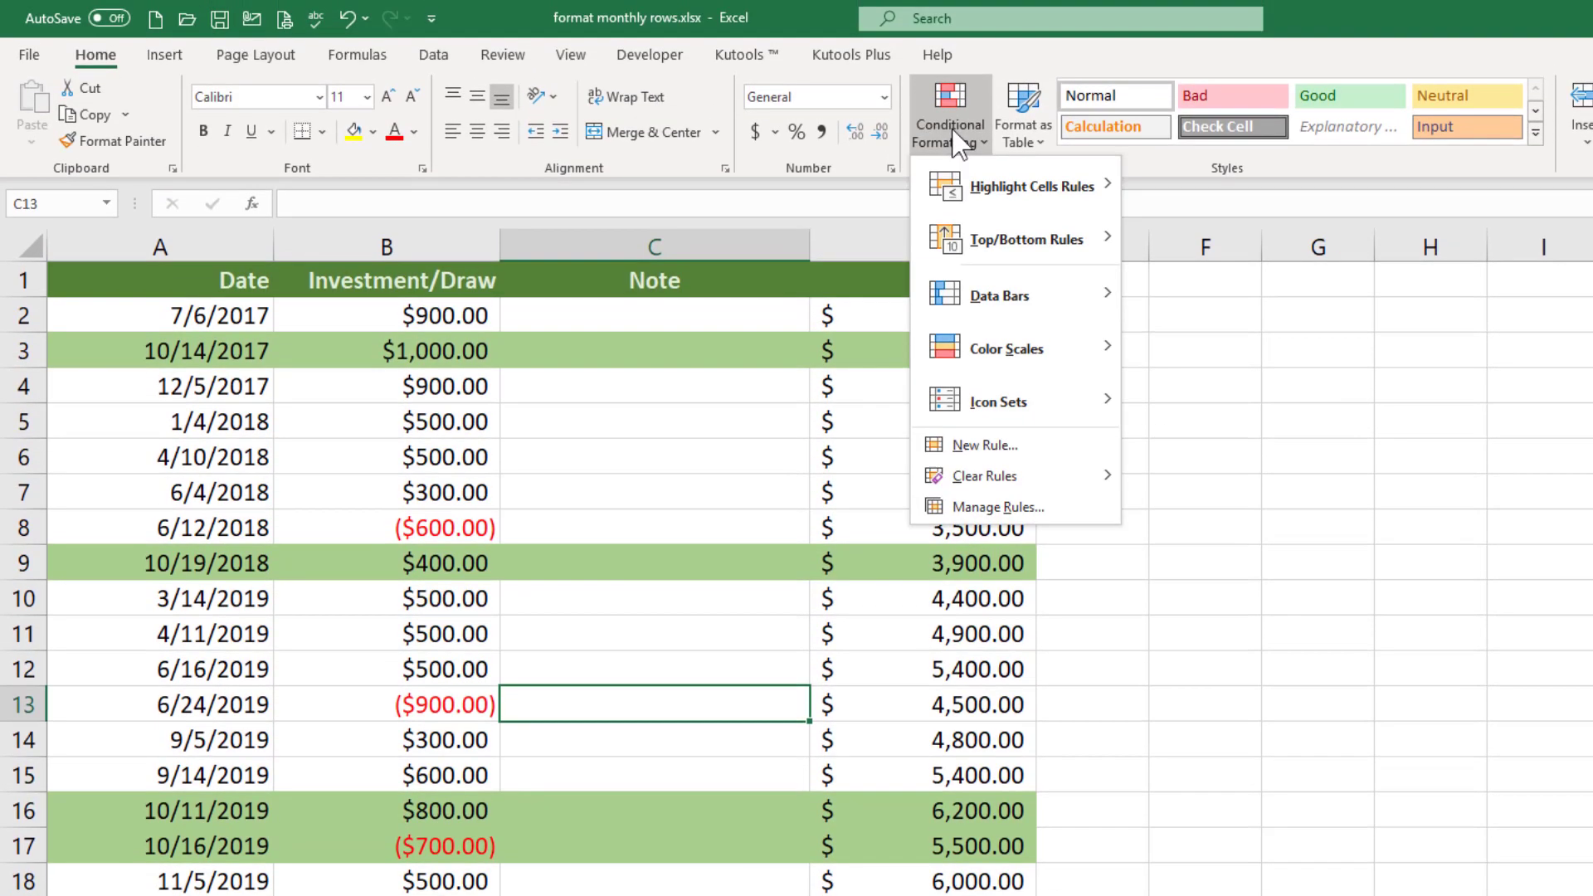
- List This Worksheet's rules and open the =MONTH($A2)=MONTH(TODAY()) rule for editing
{"action": "left_click", "coordinate": [1000, 427]}
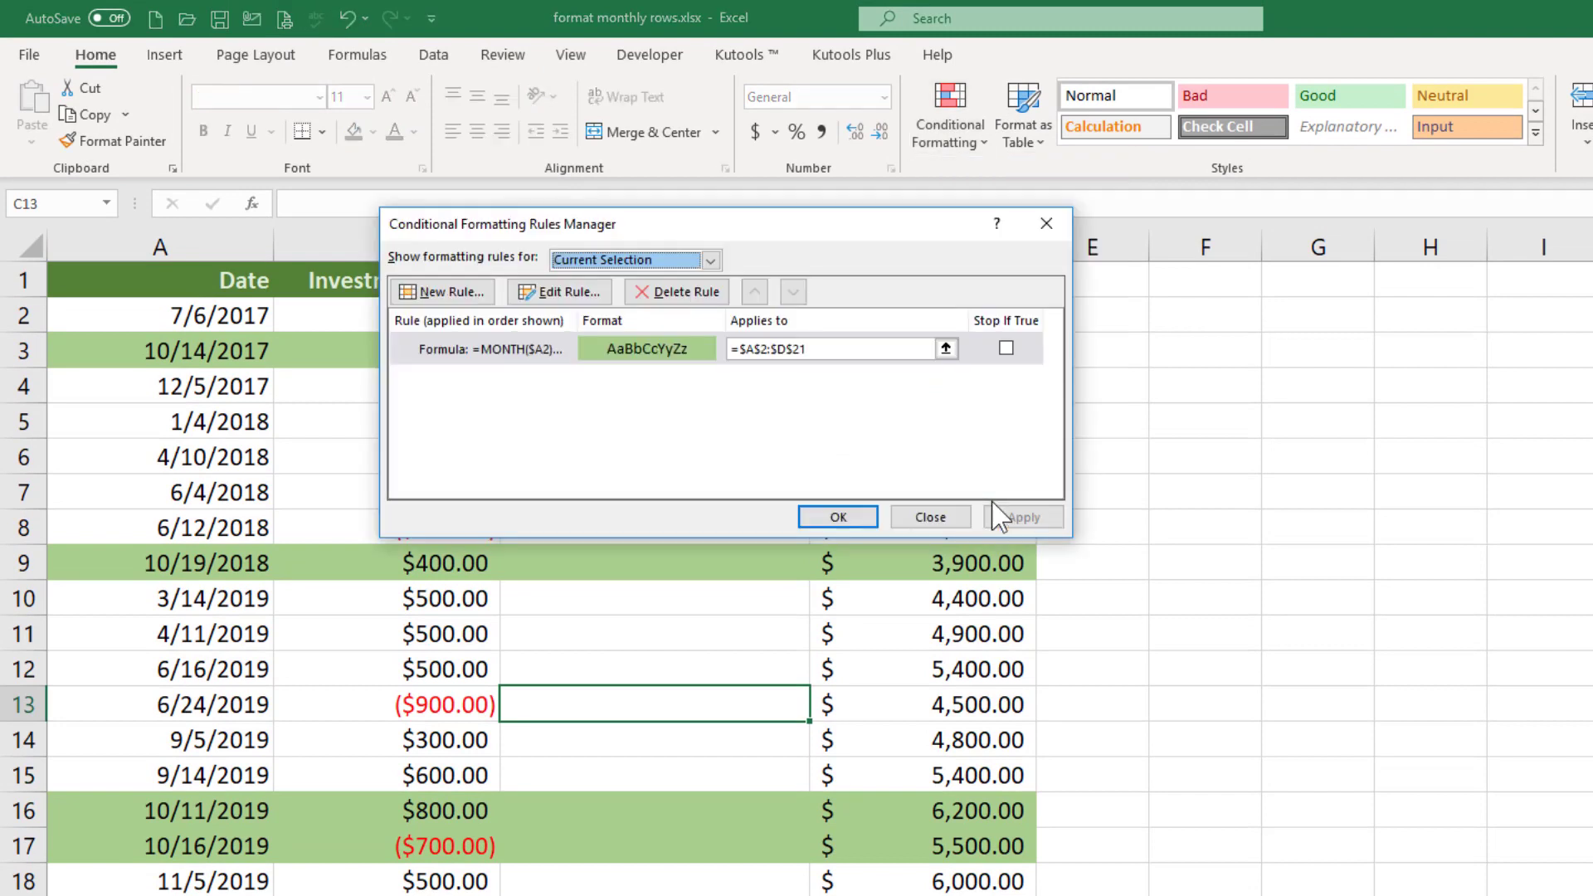
{"action": "left_click", "coordinate": [591, 259]}
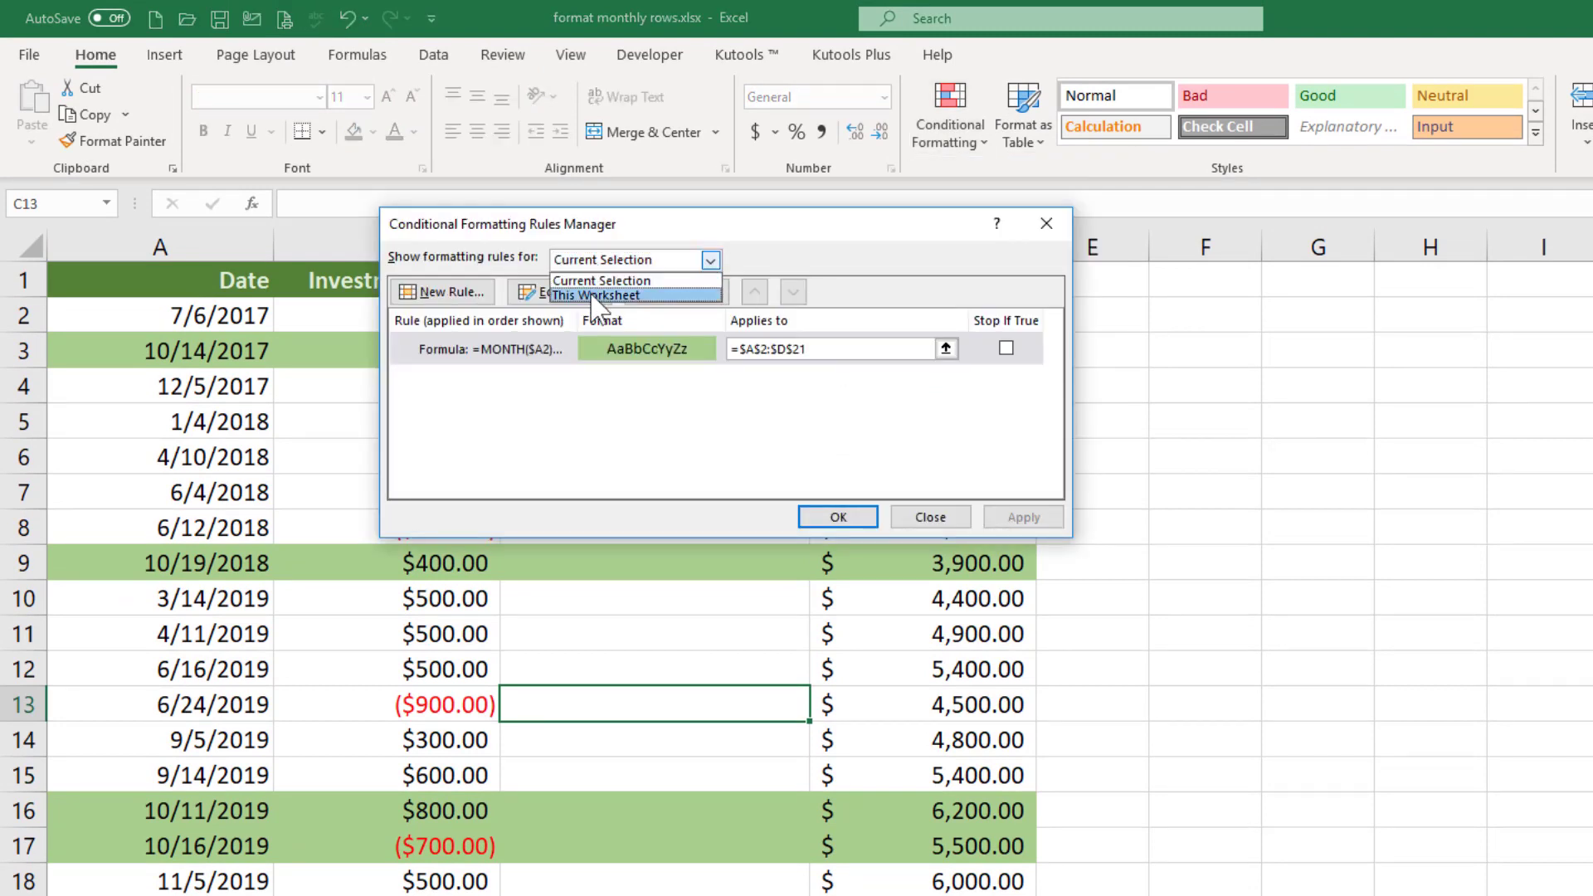
{"action": "left_click", "coordinate": [596, 294]}
{"action": "left_click", "coordinate": [597, 260]}
{"action": "left_click", "coordinate": [599, 282]}
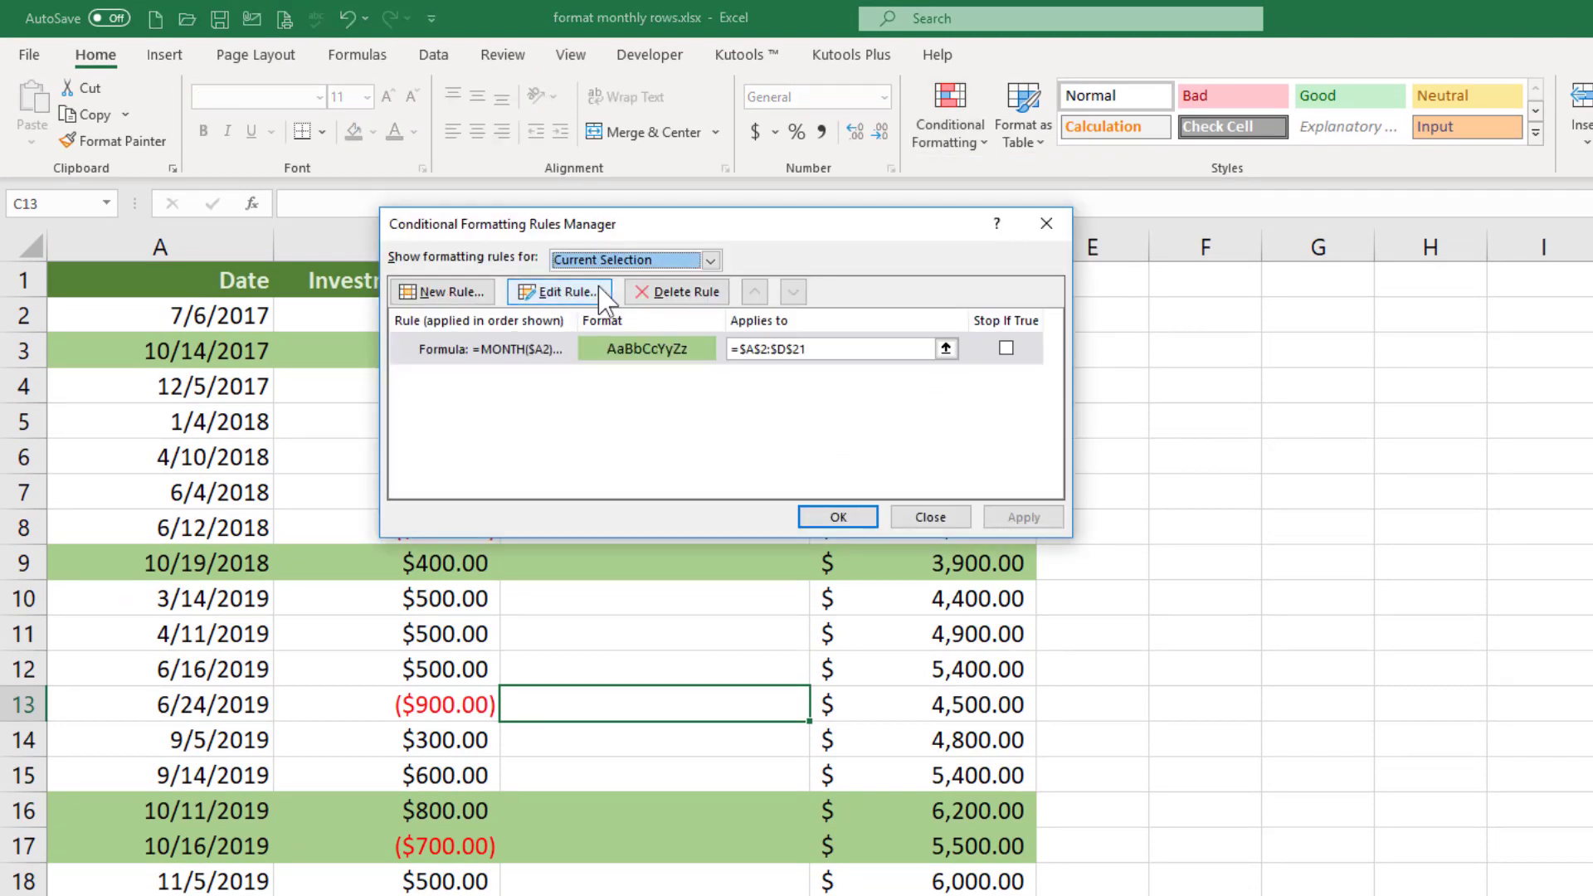
{"action": "left_click", "coordinate": [598, 260]}
{"action": "left_click", "coordinate": [610, 295]}
{"action": "left_click", "coordinate": [528, 349]}
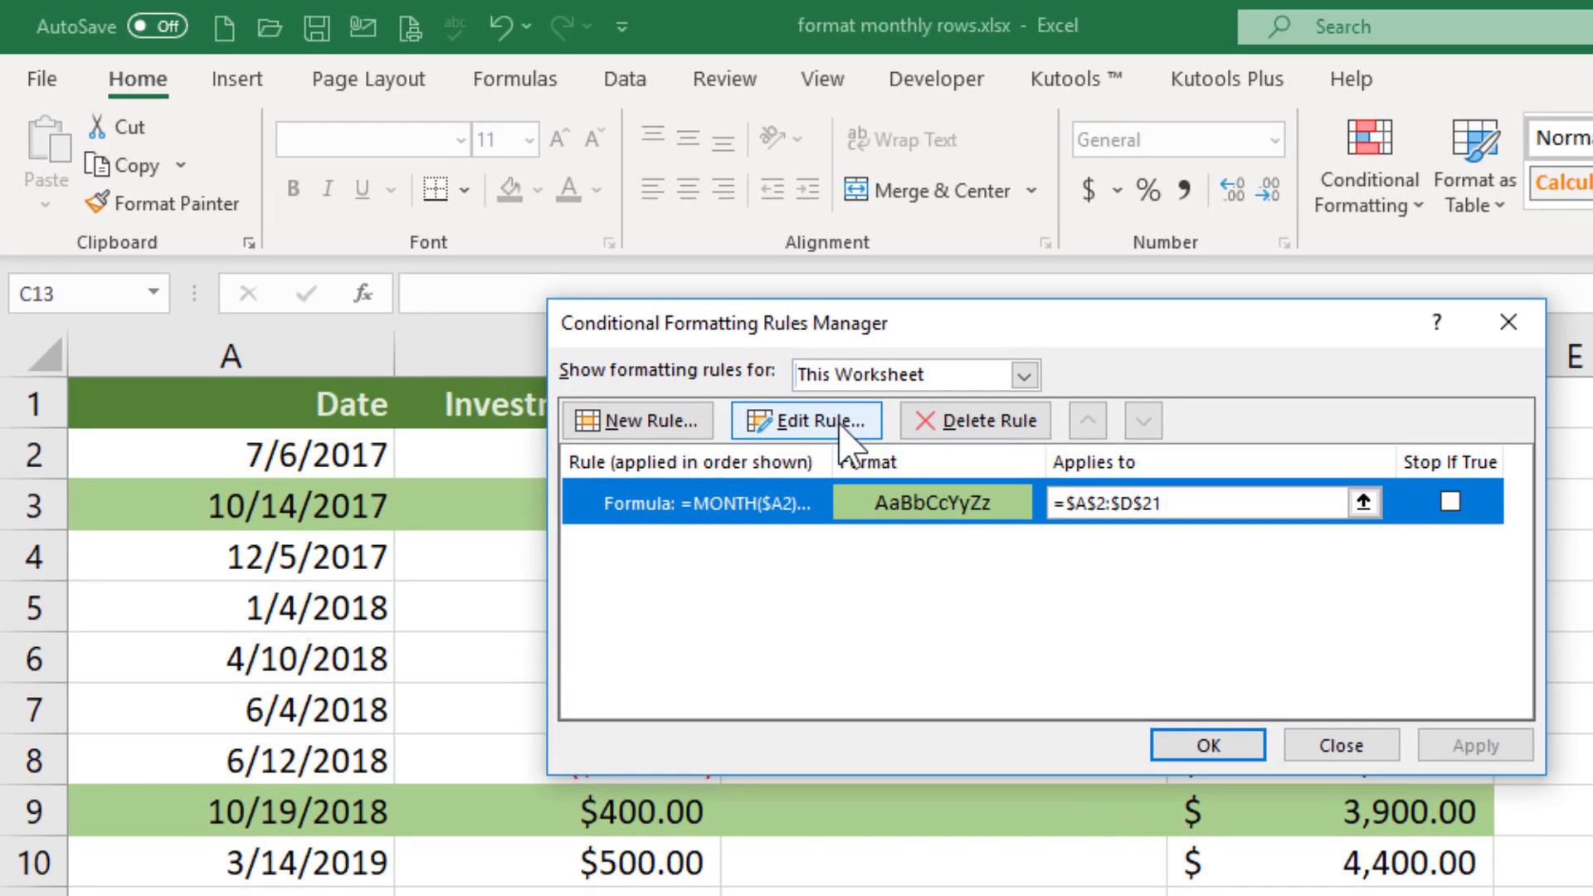
{"action": "left_click", "coordinate": [560, 291]}
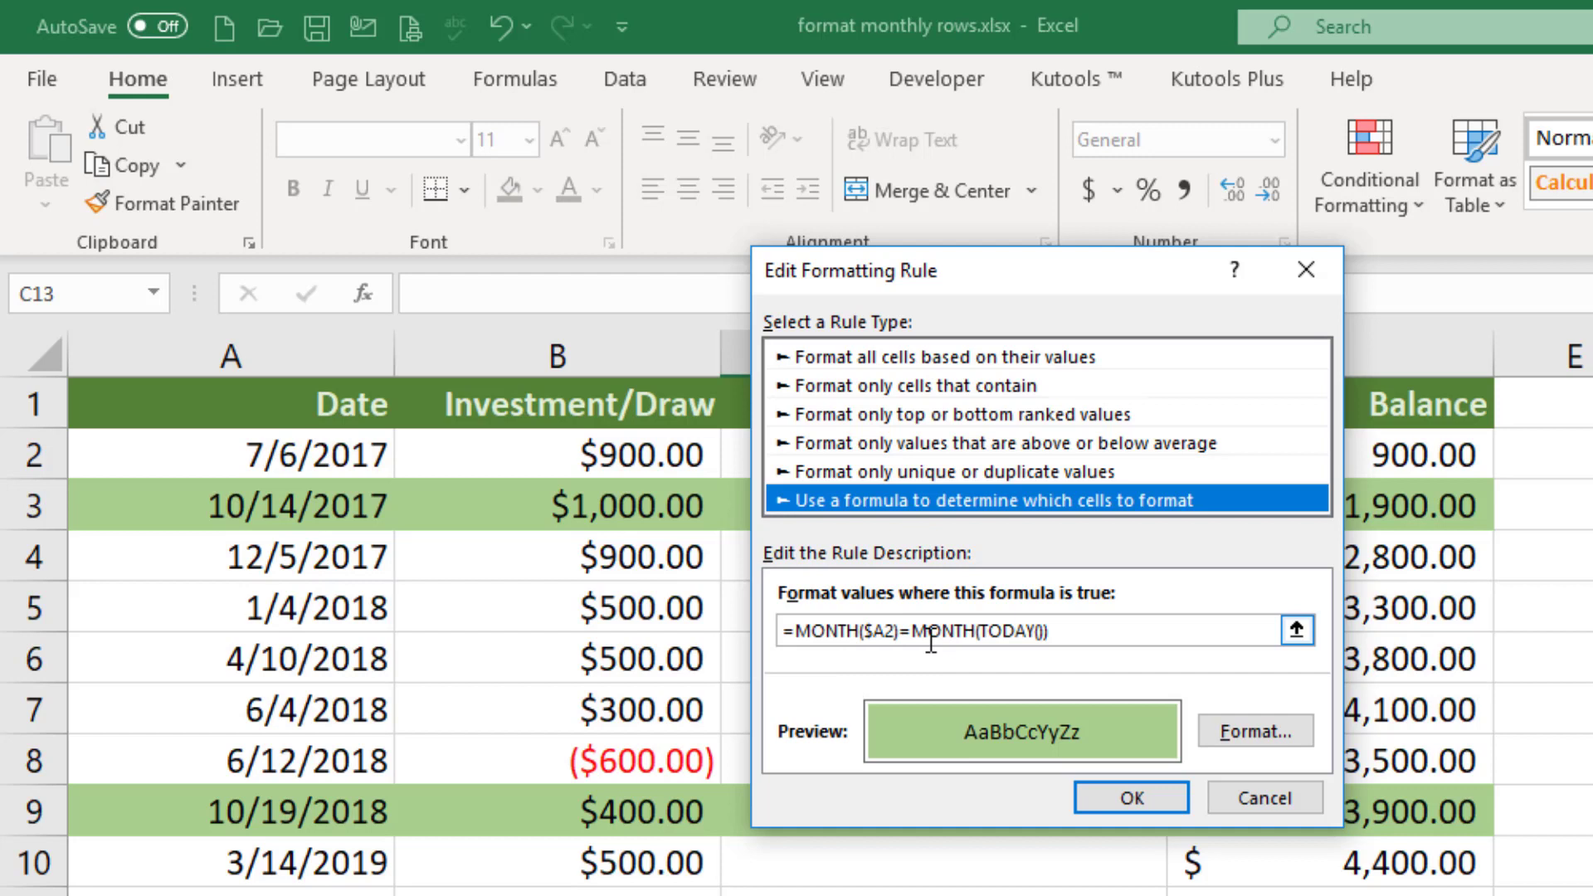
- Change the rule to =and(MONTH($A2)=MONTH(TODAY()),year($A2)=year(today())) and confirm
{"action": "left_click", "coordinate": [795, 632]}
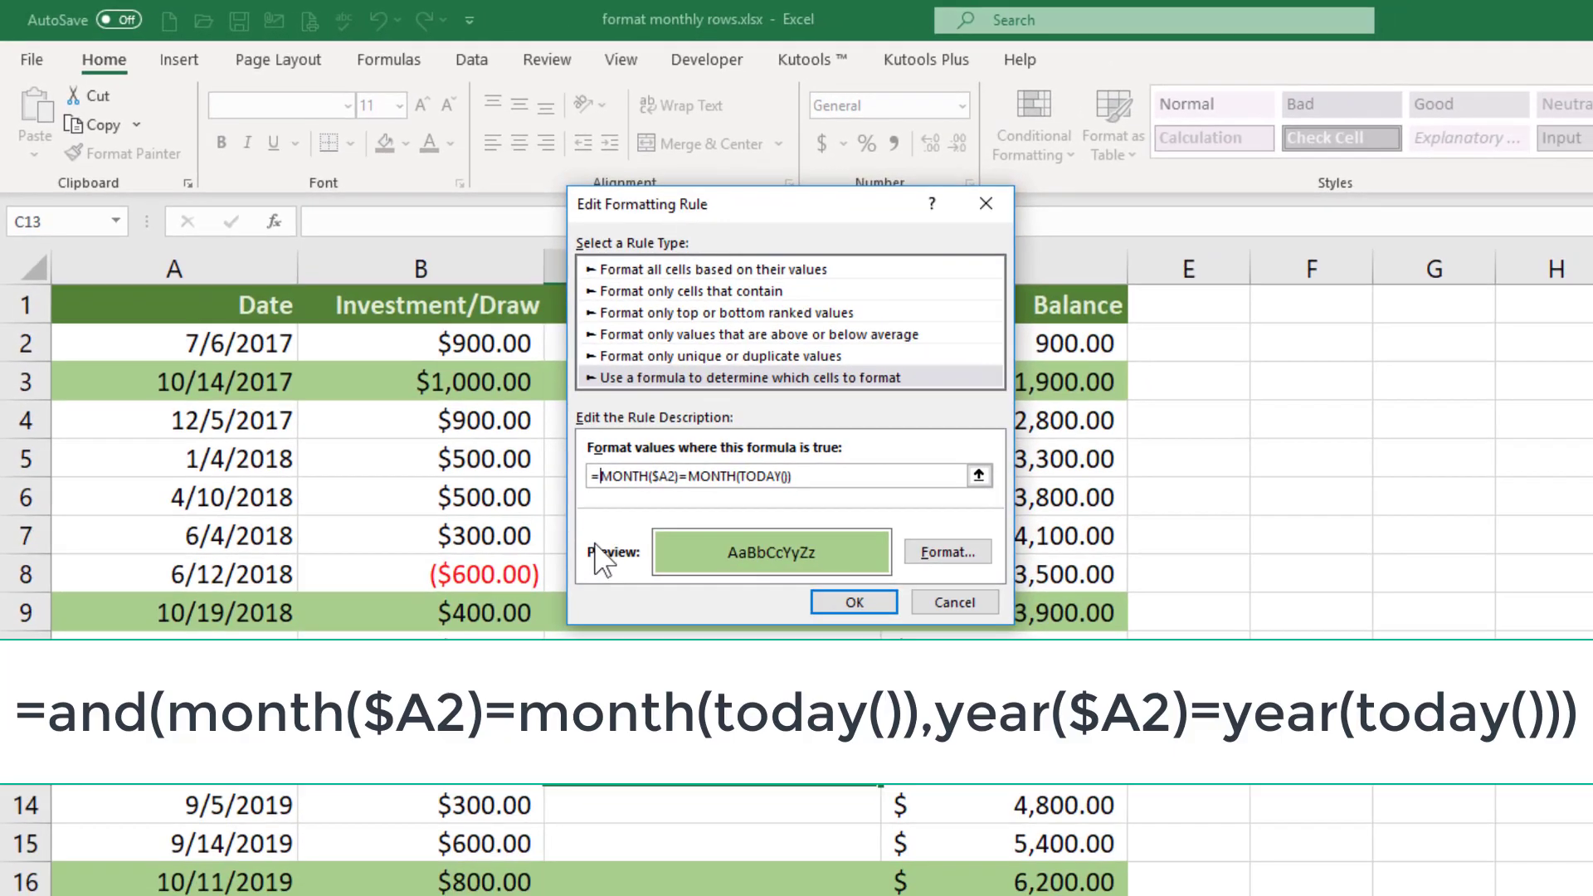
{"action": "type", "text": "and"}
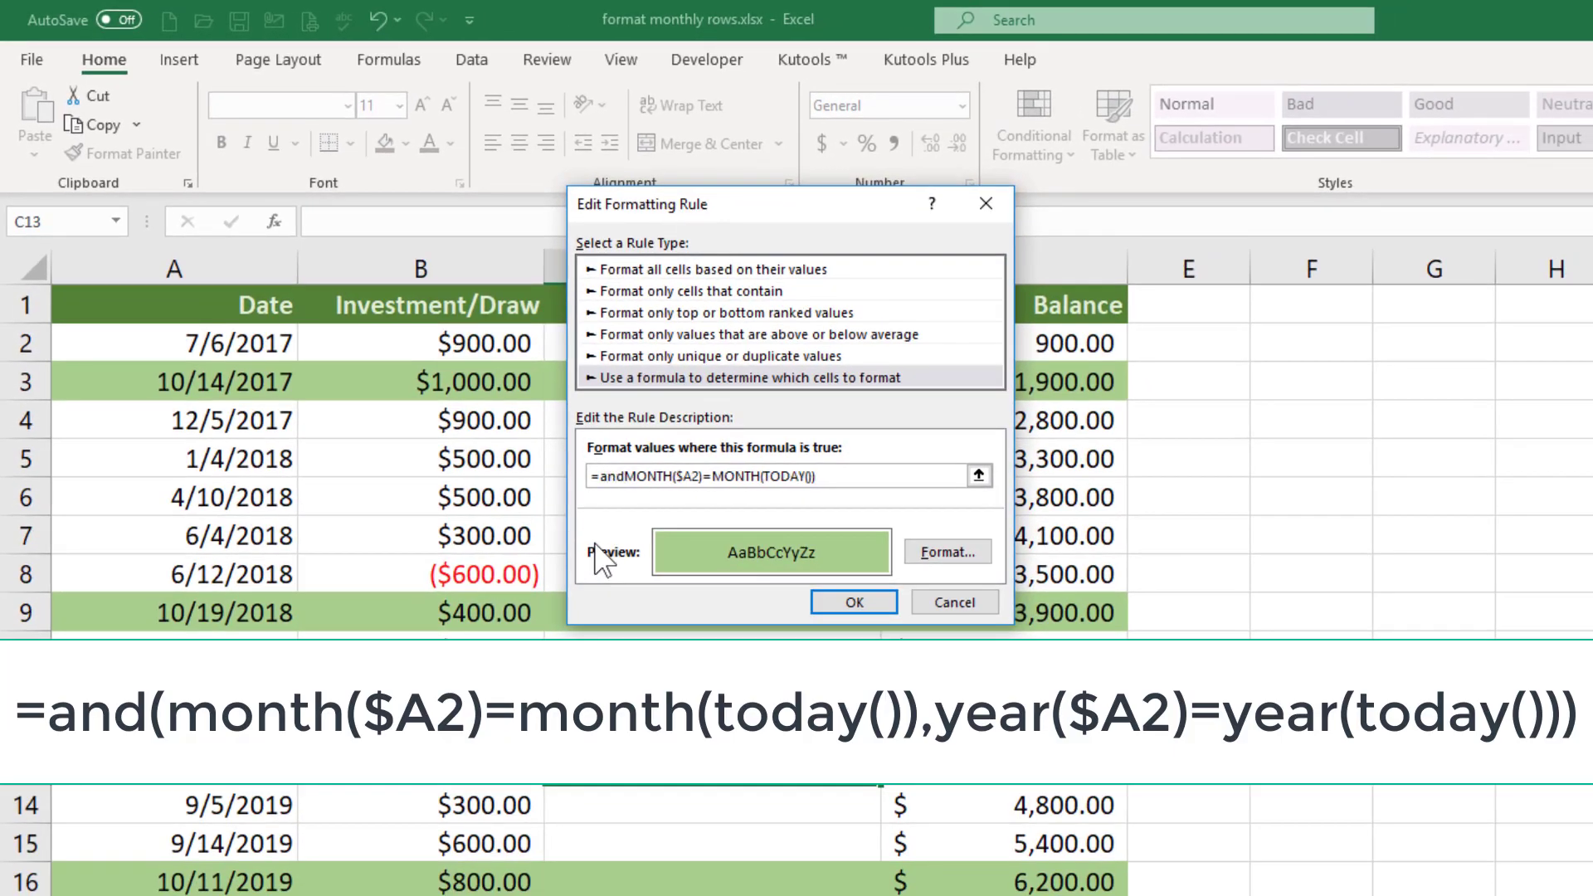
{"action": "type", "text": "("}
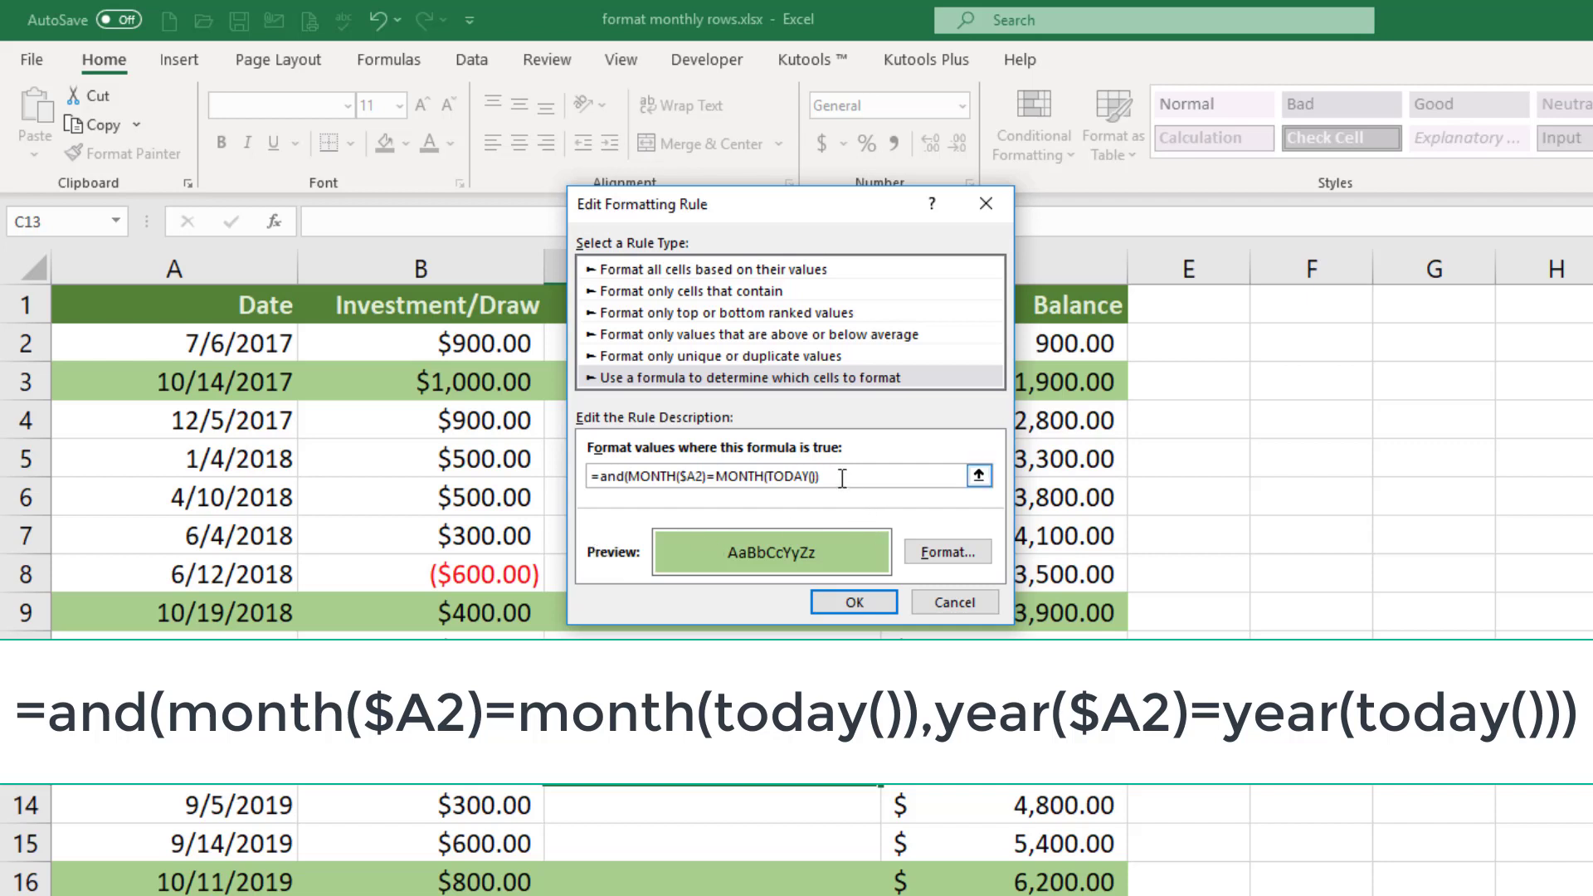
{"action": "type", "text": ",year("}
{"action": "type", "text": "A2"}
{"action": "key", "text": "F4"}
{"action": "key", "text": "F4"}
{"action": "key", "text": "F4"}
{"action": "type", "text": ")"}
{"action": "key", "text": "BackSpace"}
{"action": "type", "text": "=year("}
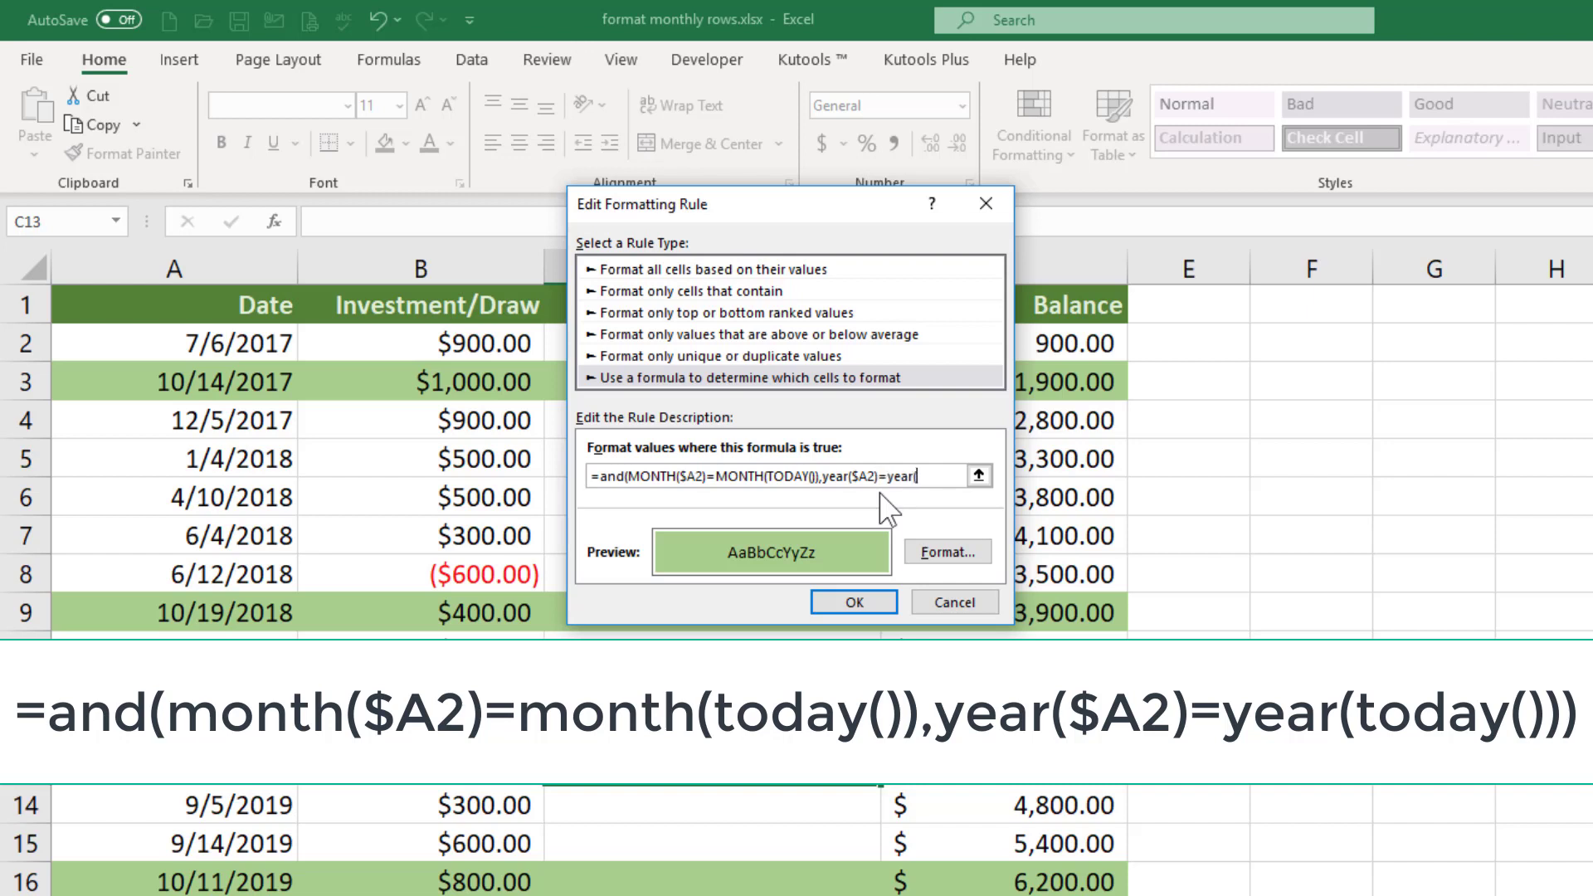
{"action": "type", "text": "today())"}
{"action": "type", "text": ")"}
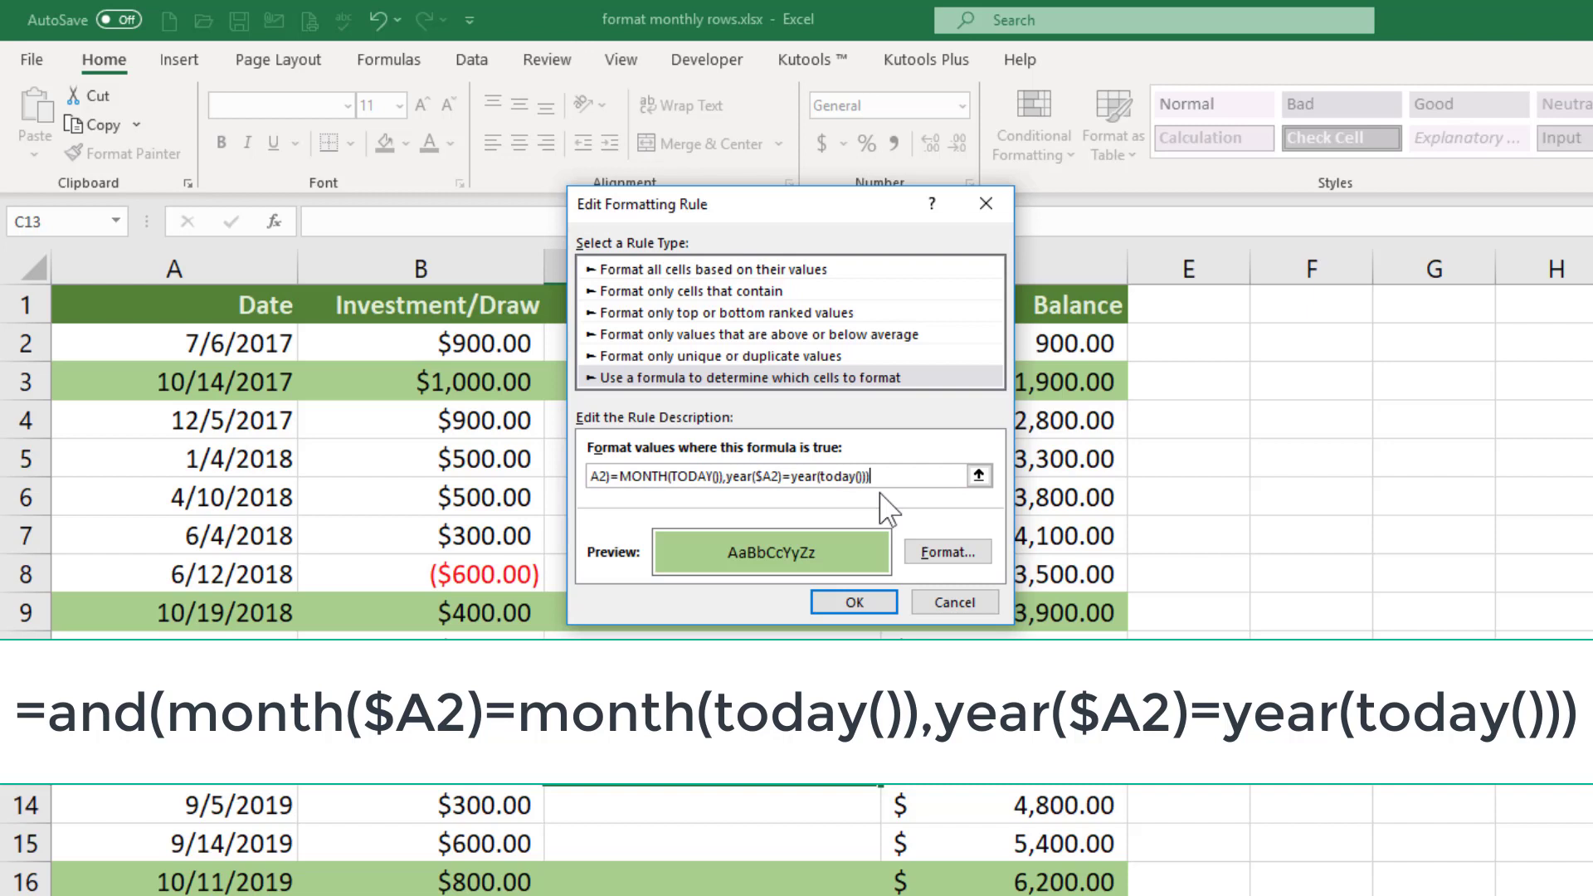
{"action": "left_click", "coordinate": [869, 602]}
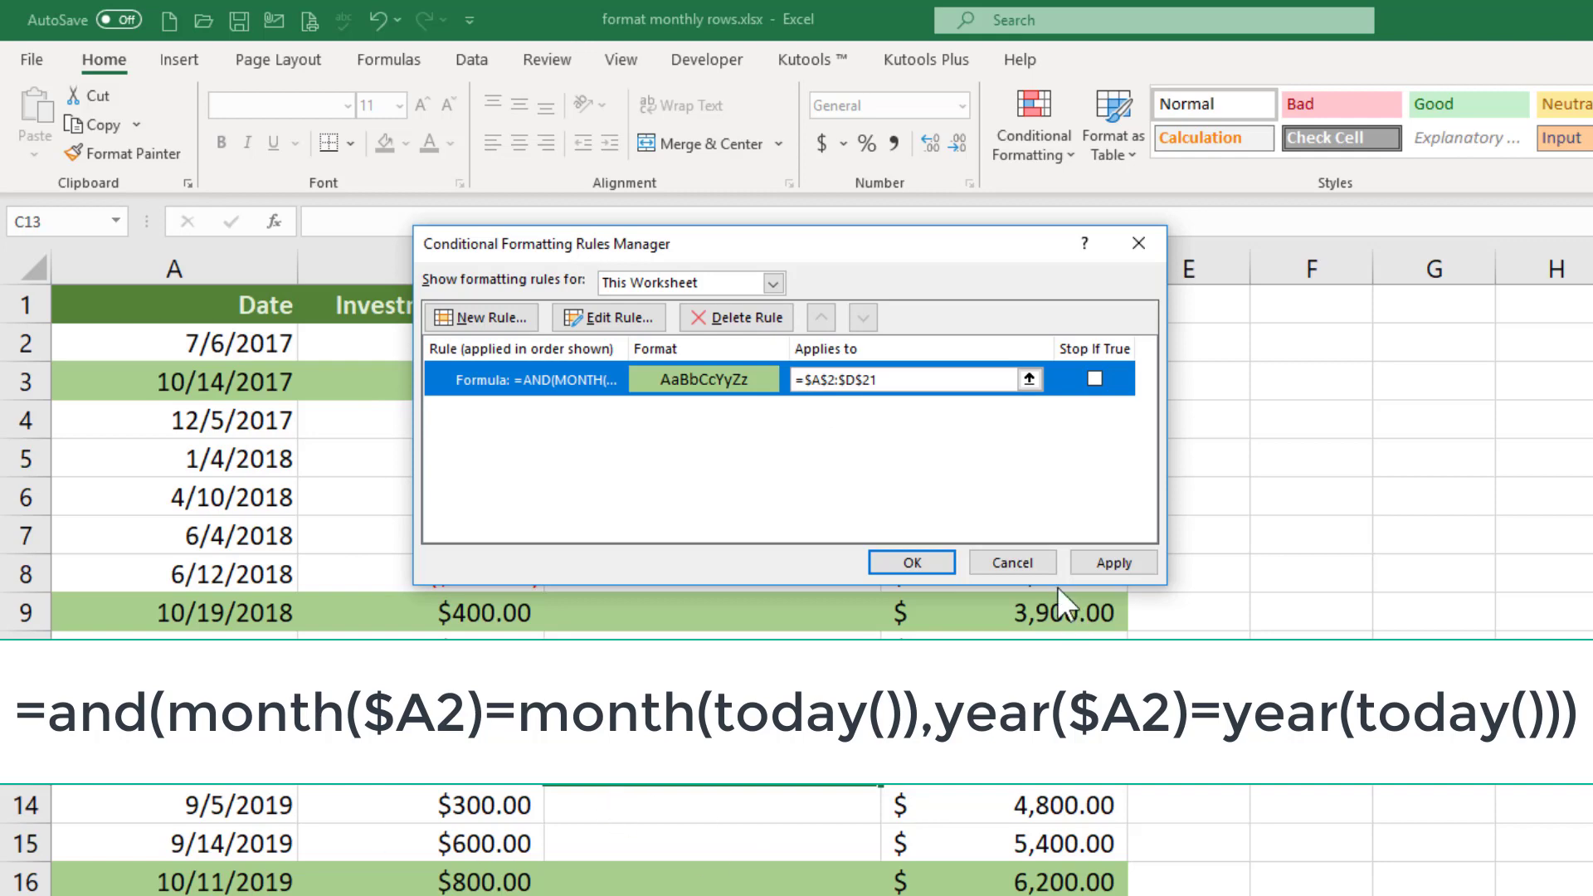
{"action": "left_click", "coordinate": [912, 562]}
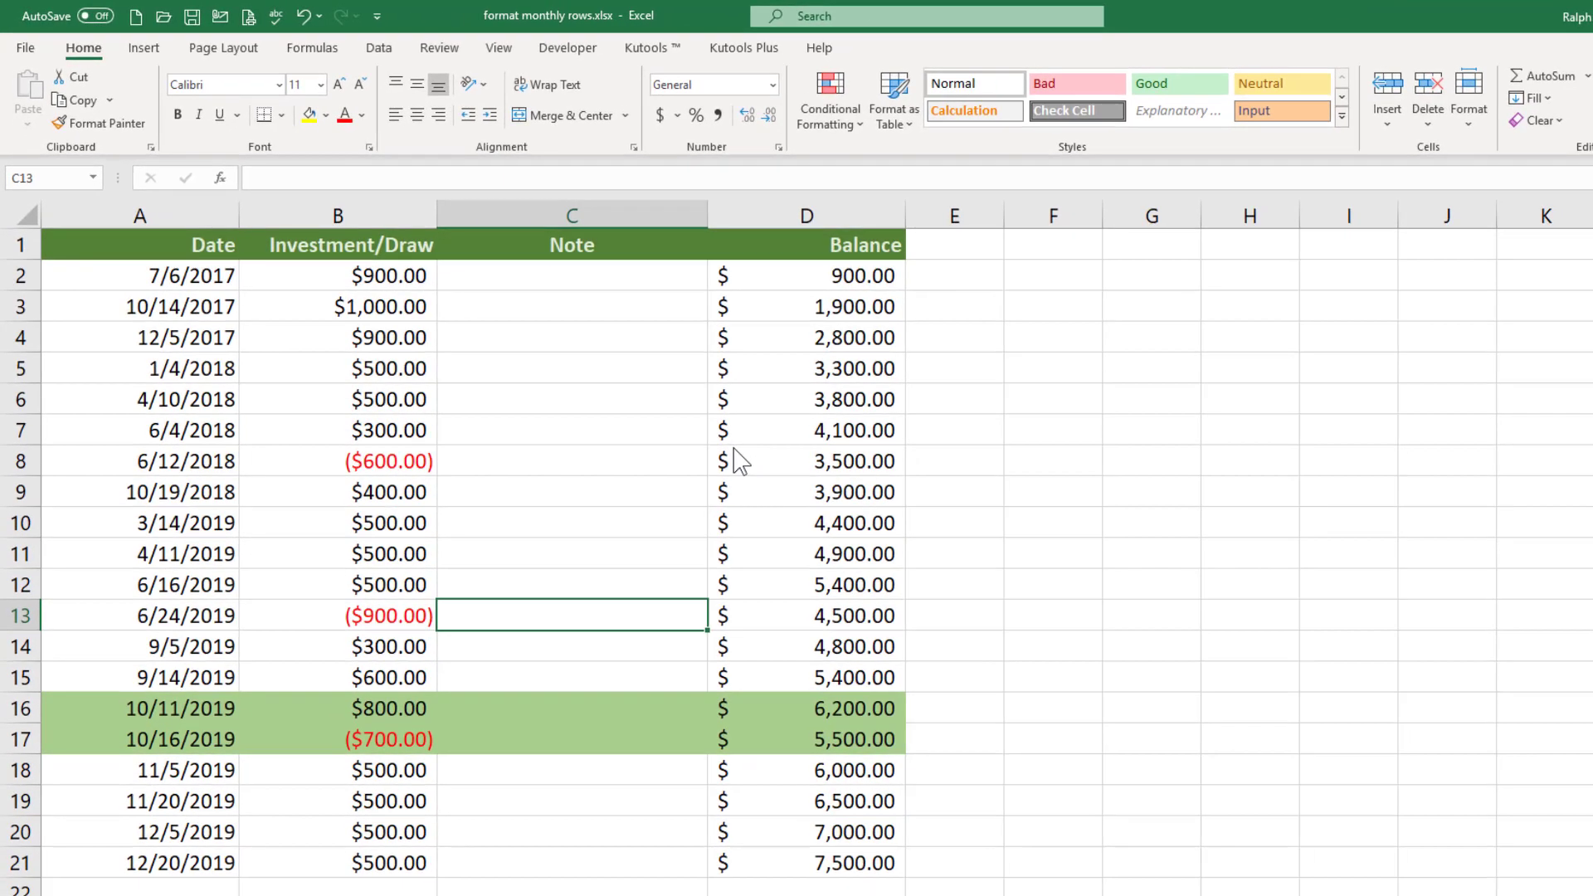
{"action": "left_click", "coordinate": [552, 832]}
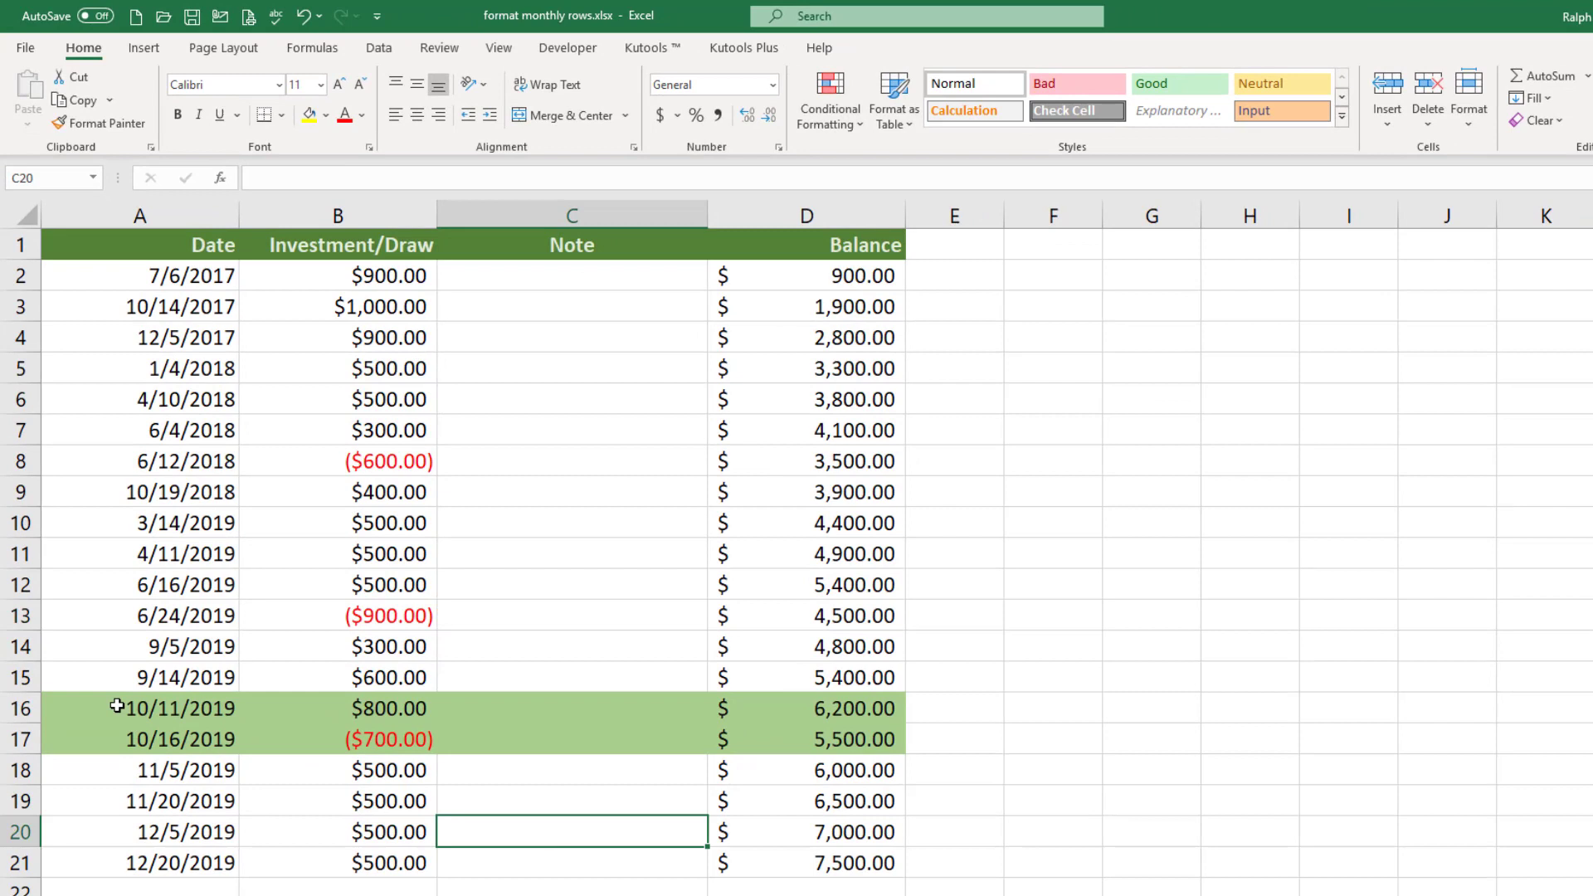
{"action": "left_click_drag", "start_coordinate": [97, 706], "coordinate": [857, 736]}
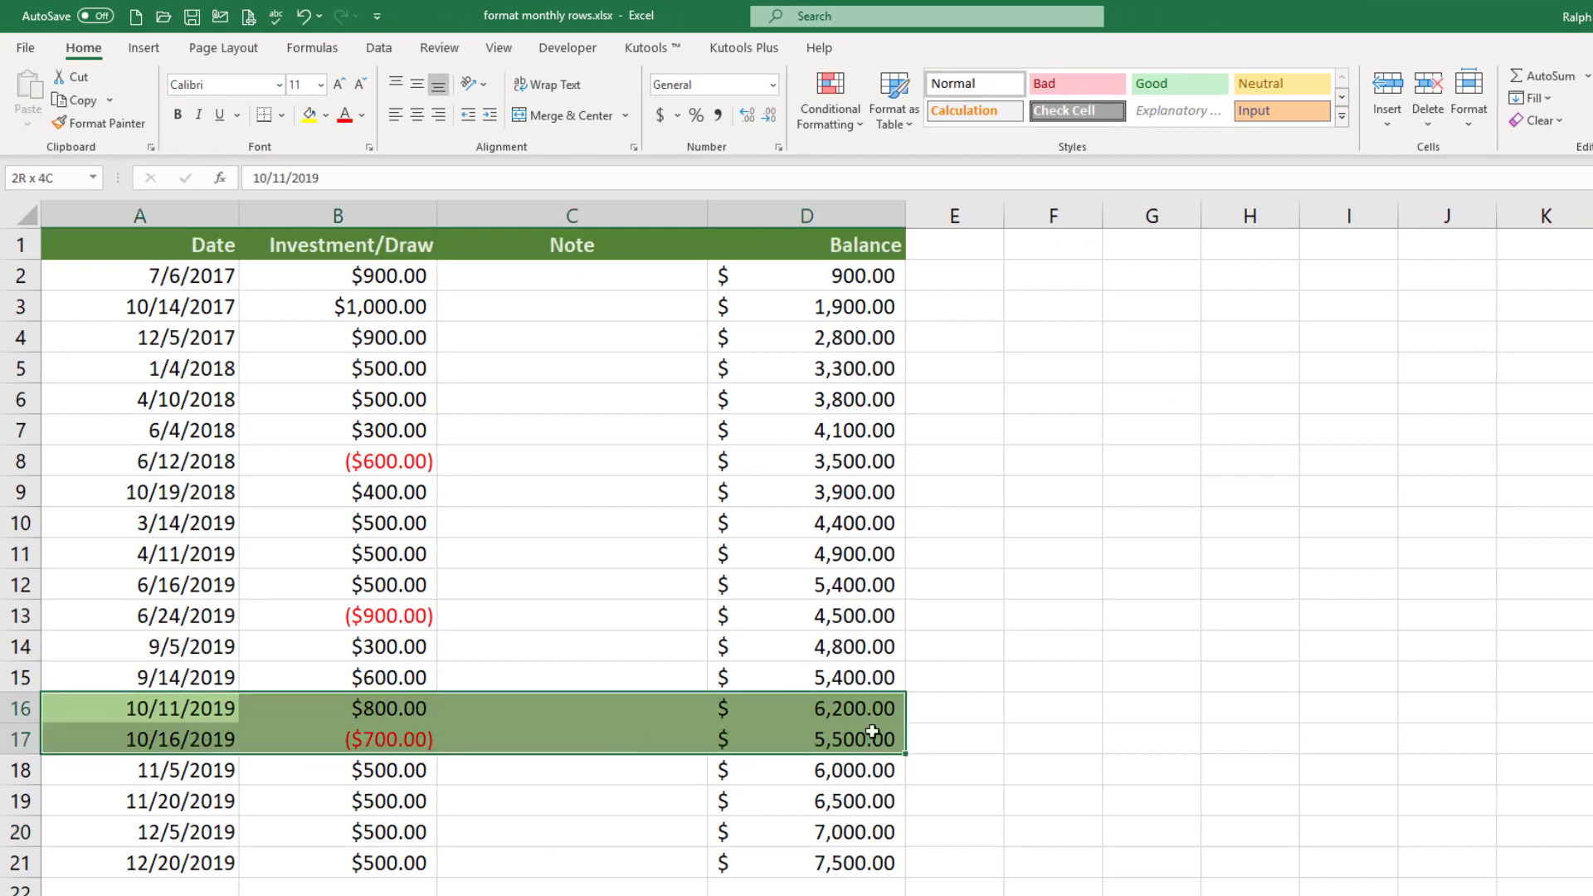
{"action": "left_click", "coordinate": [667, 795]}
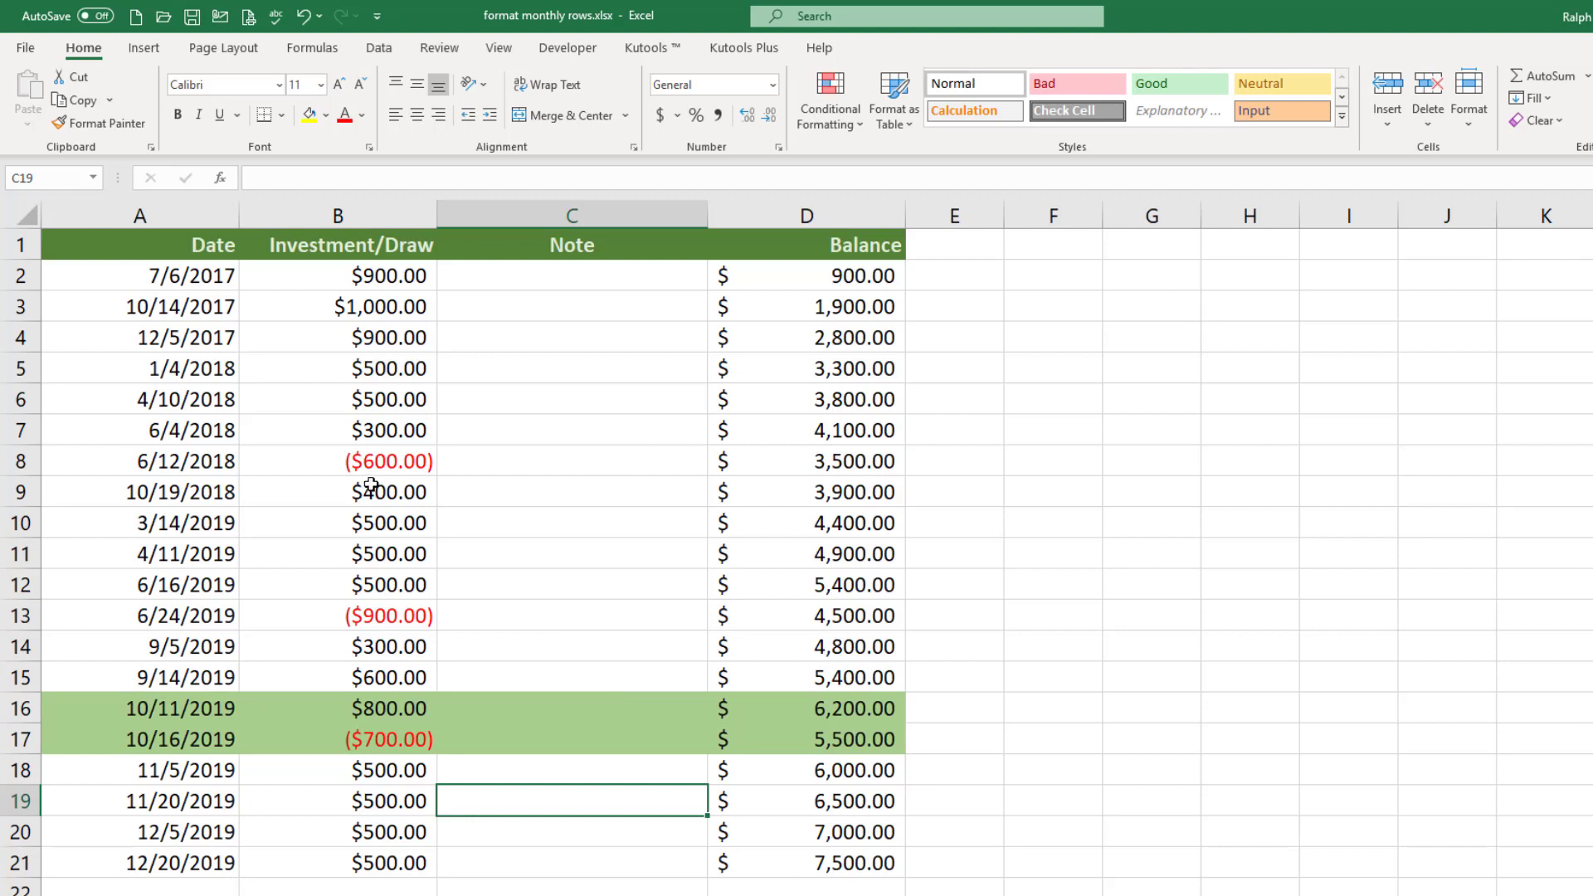
- Change the date in A6 to 10/2/2019
{"action": "left_click", "coordinate": [192, 401]}
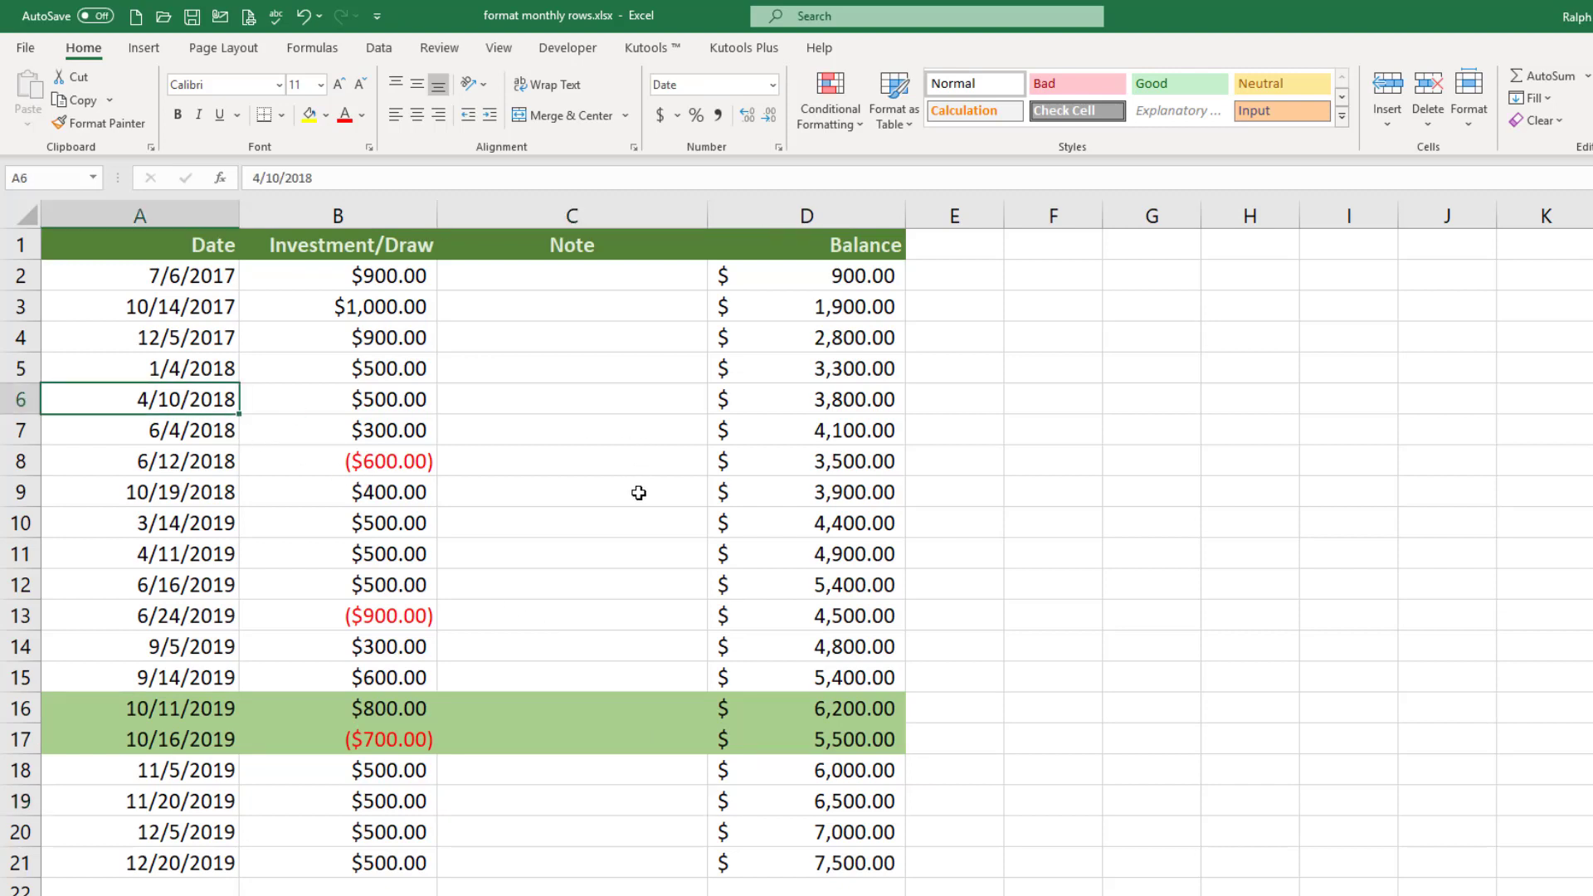
{"action": "type", "text": "10"}
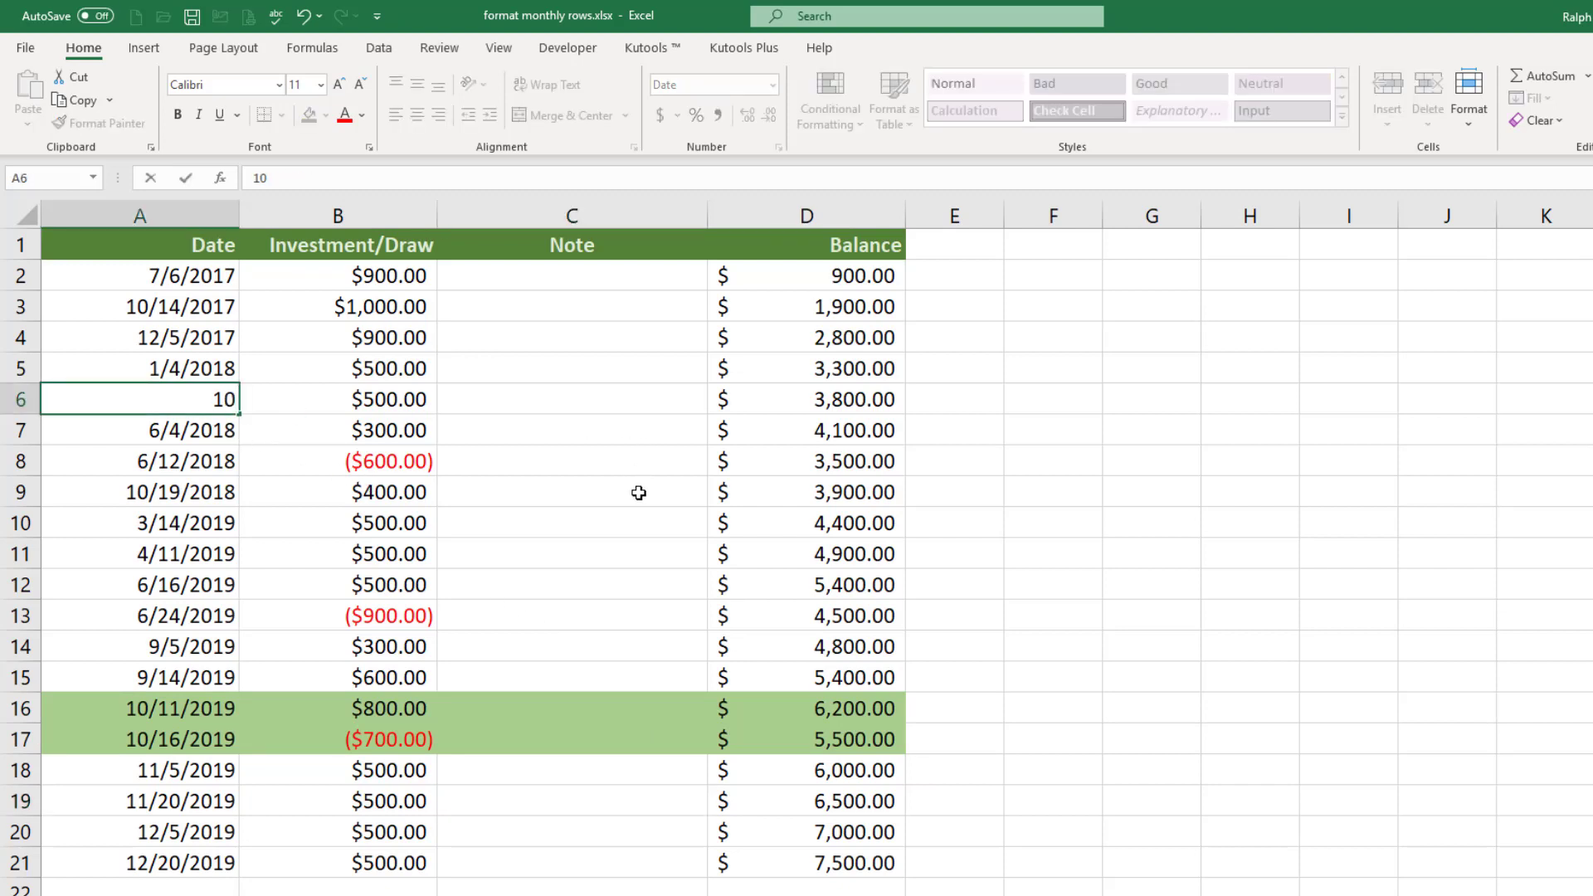
{"action": "type", "text": "/2/2019"}
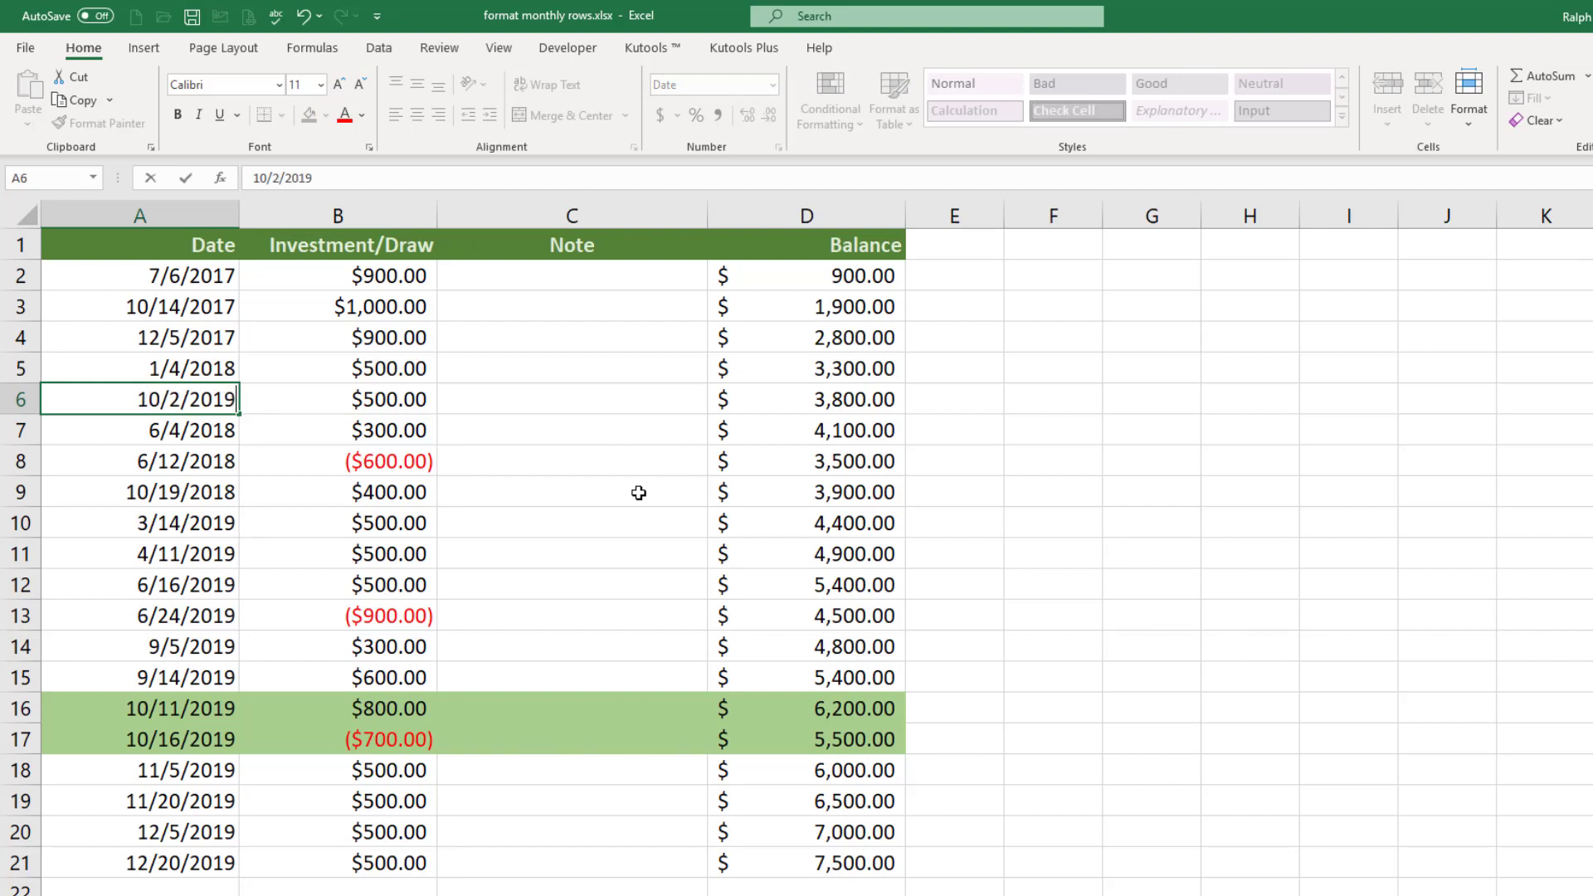
{"action": "key", "text": "Return"}
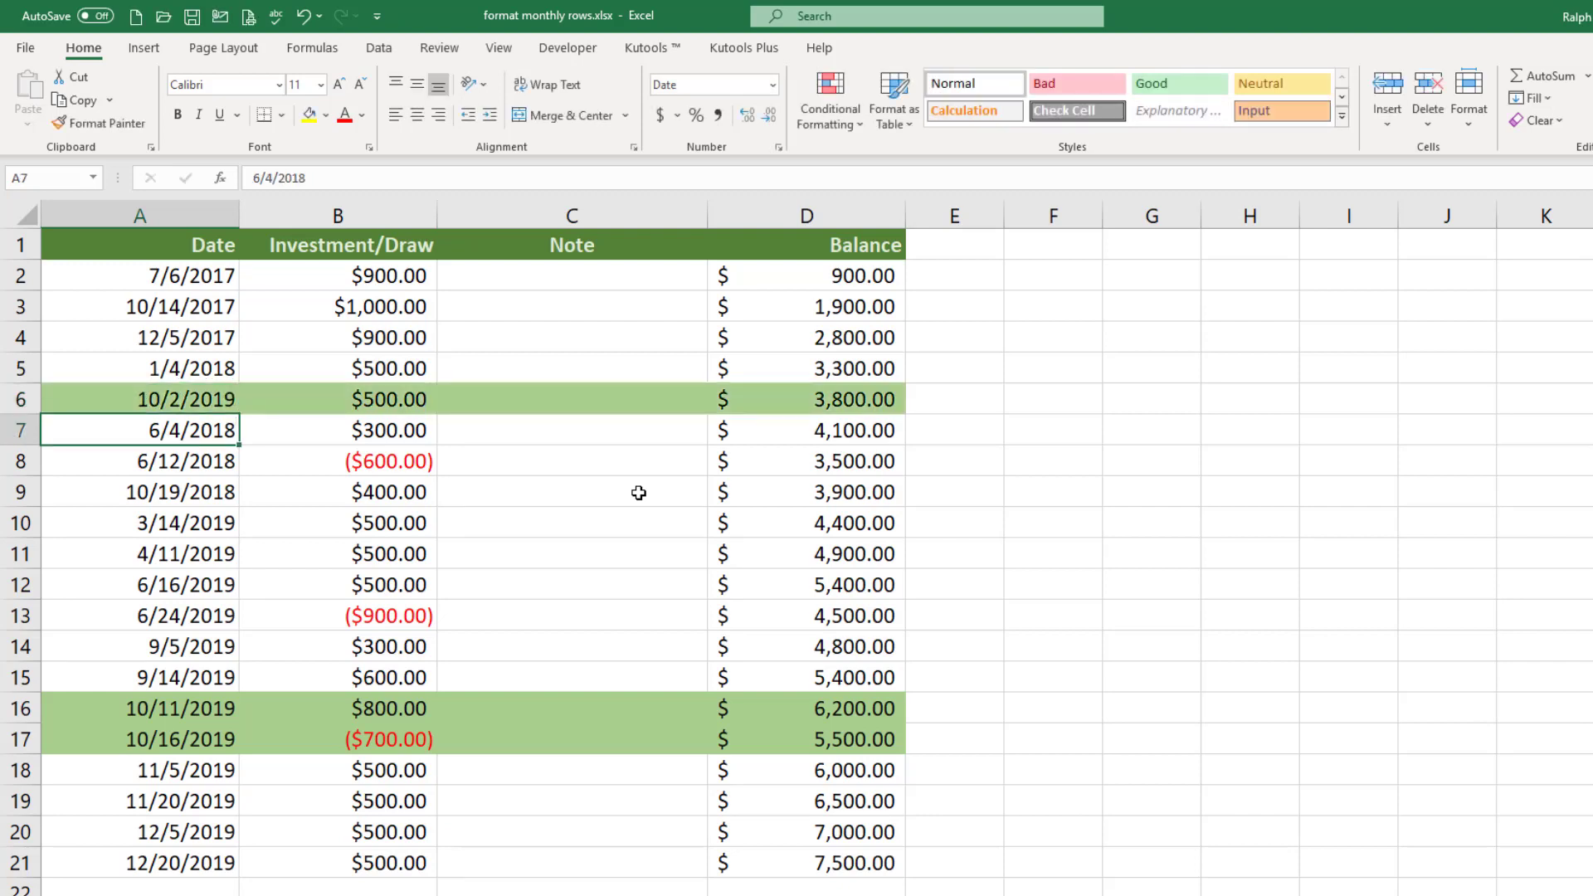
- Set A10 to 10/31/2019, then replace it with 5/5/2015
{"action": "left_click", "coordinate": [206, 527]}
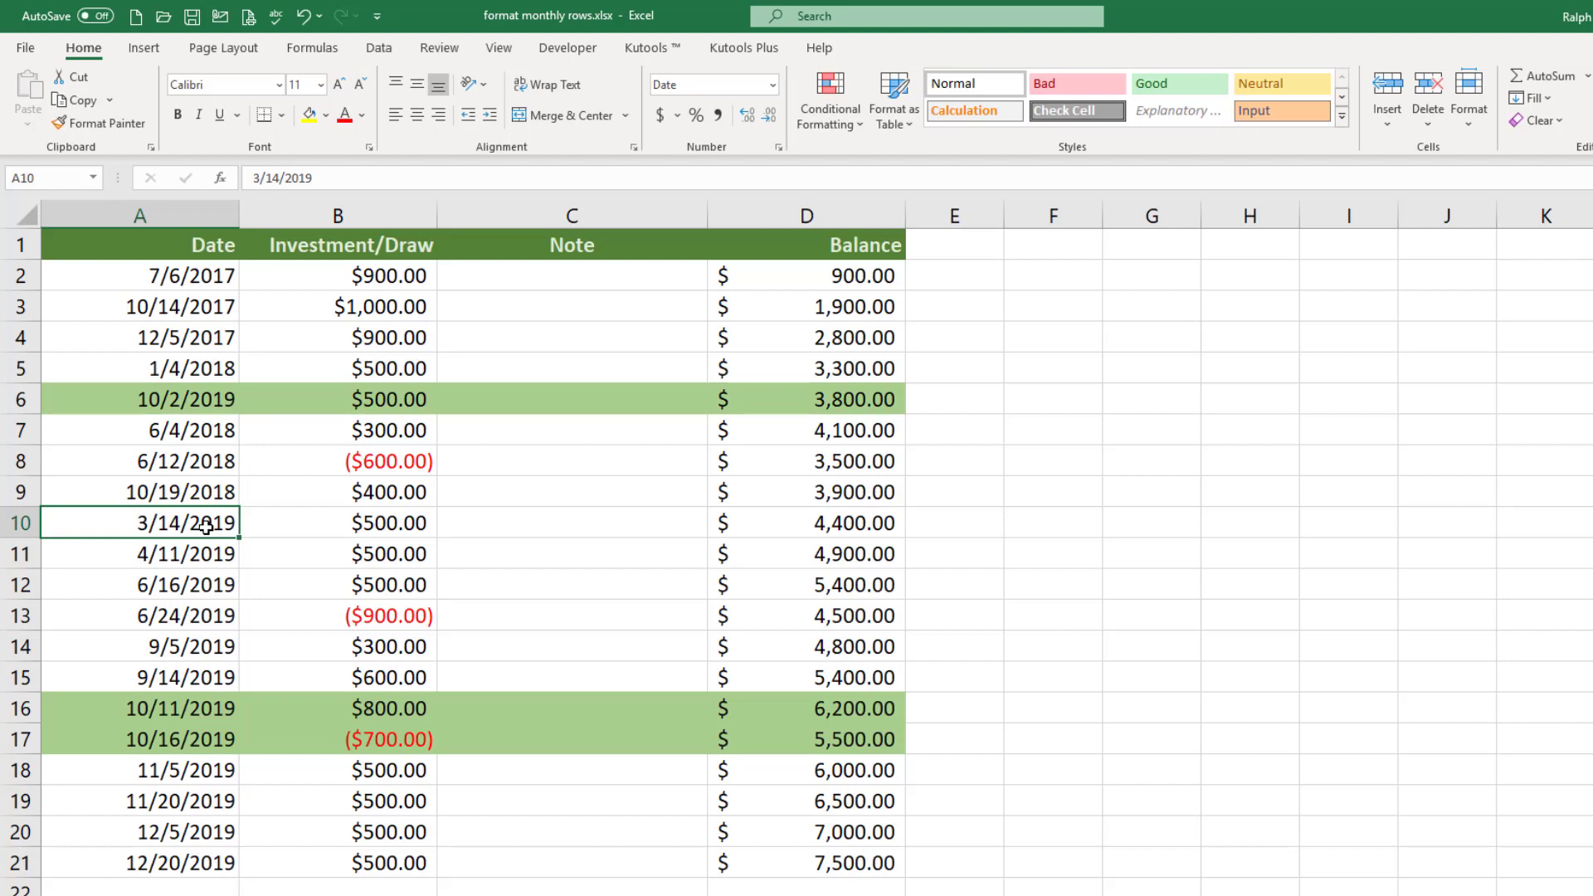
{"action": "type", "text": "10/43"}
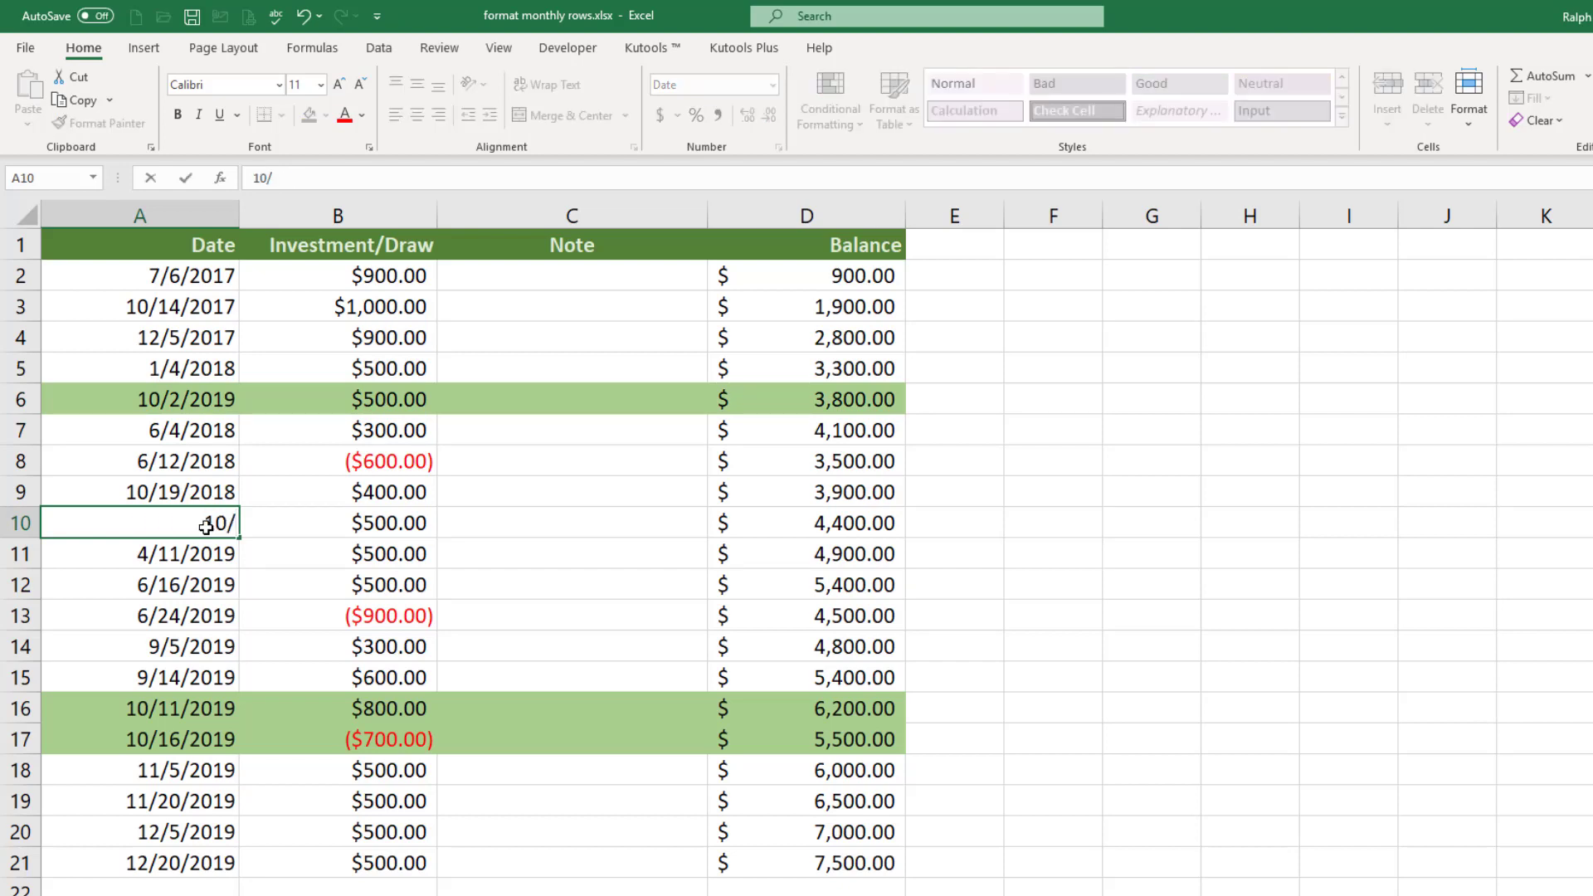
{"action": "key", "text": "BackSpace"}
{"action": "key", "text": "BackSpace"}
{"action": "type", "text": "31/2019"}
{"action": "key", "text": "Return"}
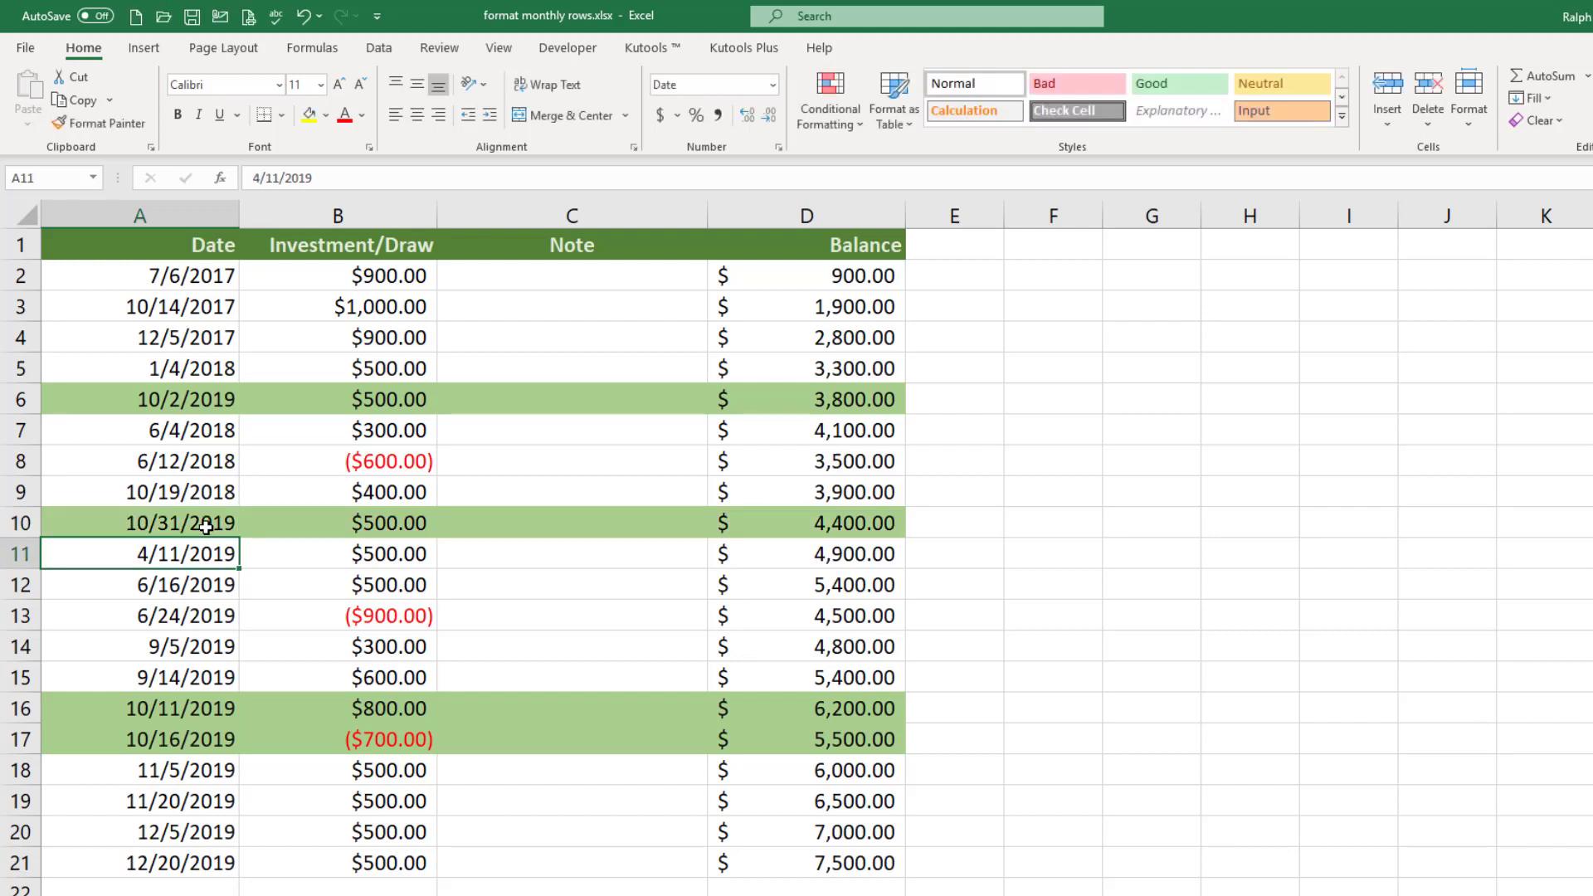
{"action": "left_click", "coordinate": [206, 526]}
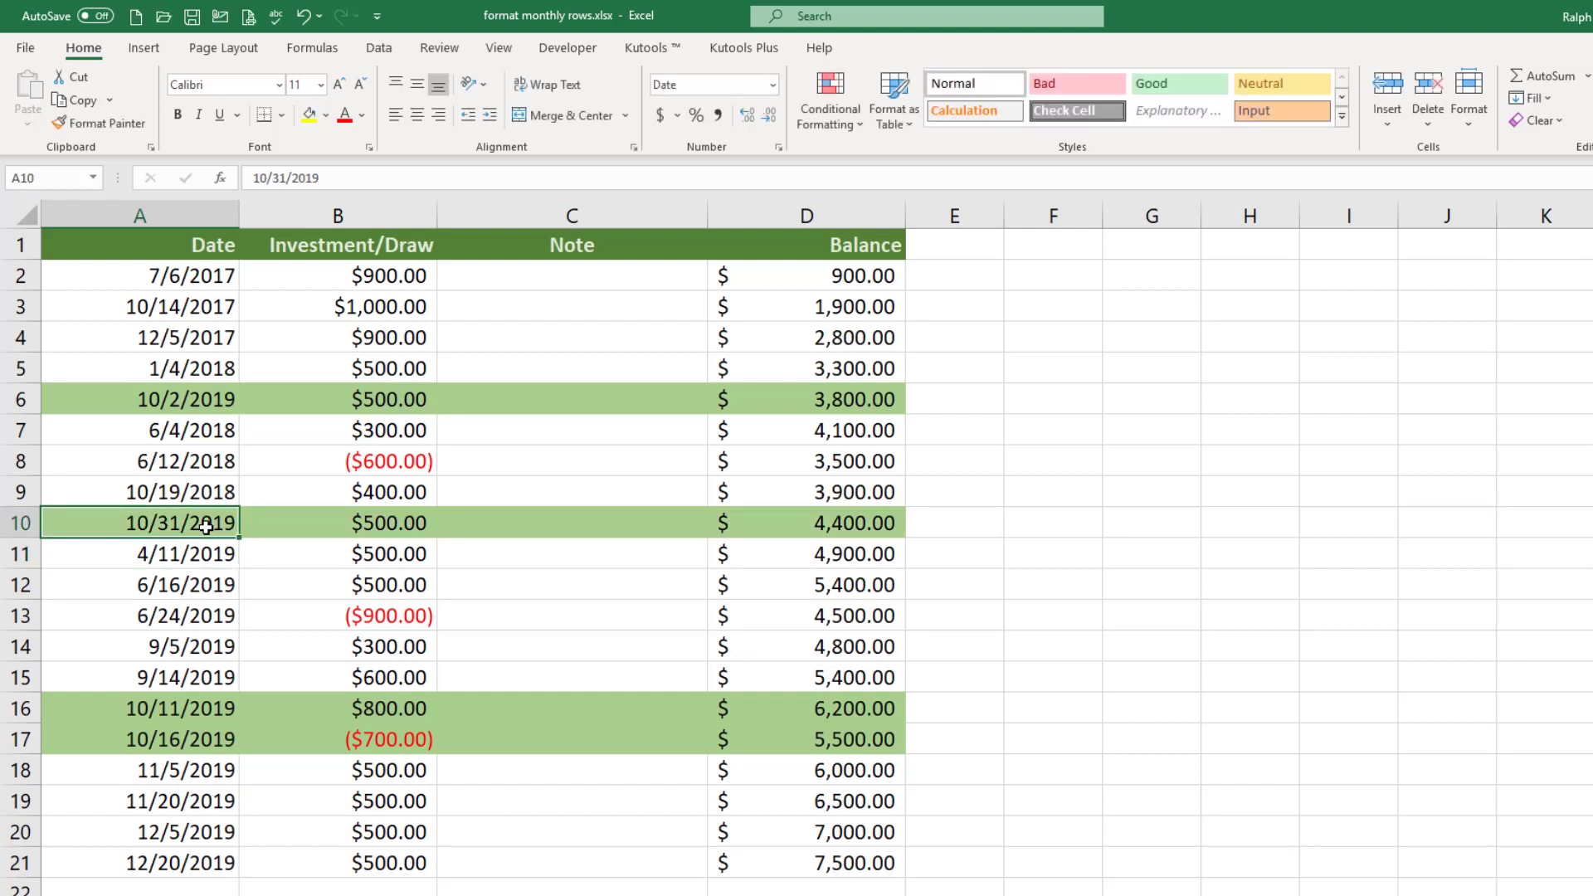
{"action": "type", "text": "5/5/2"}
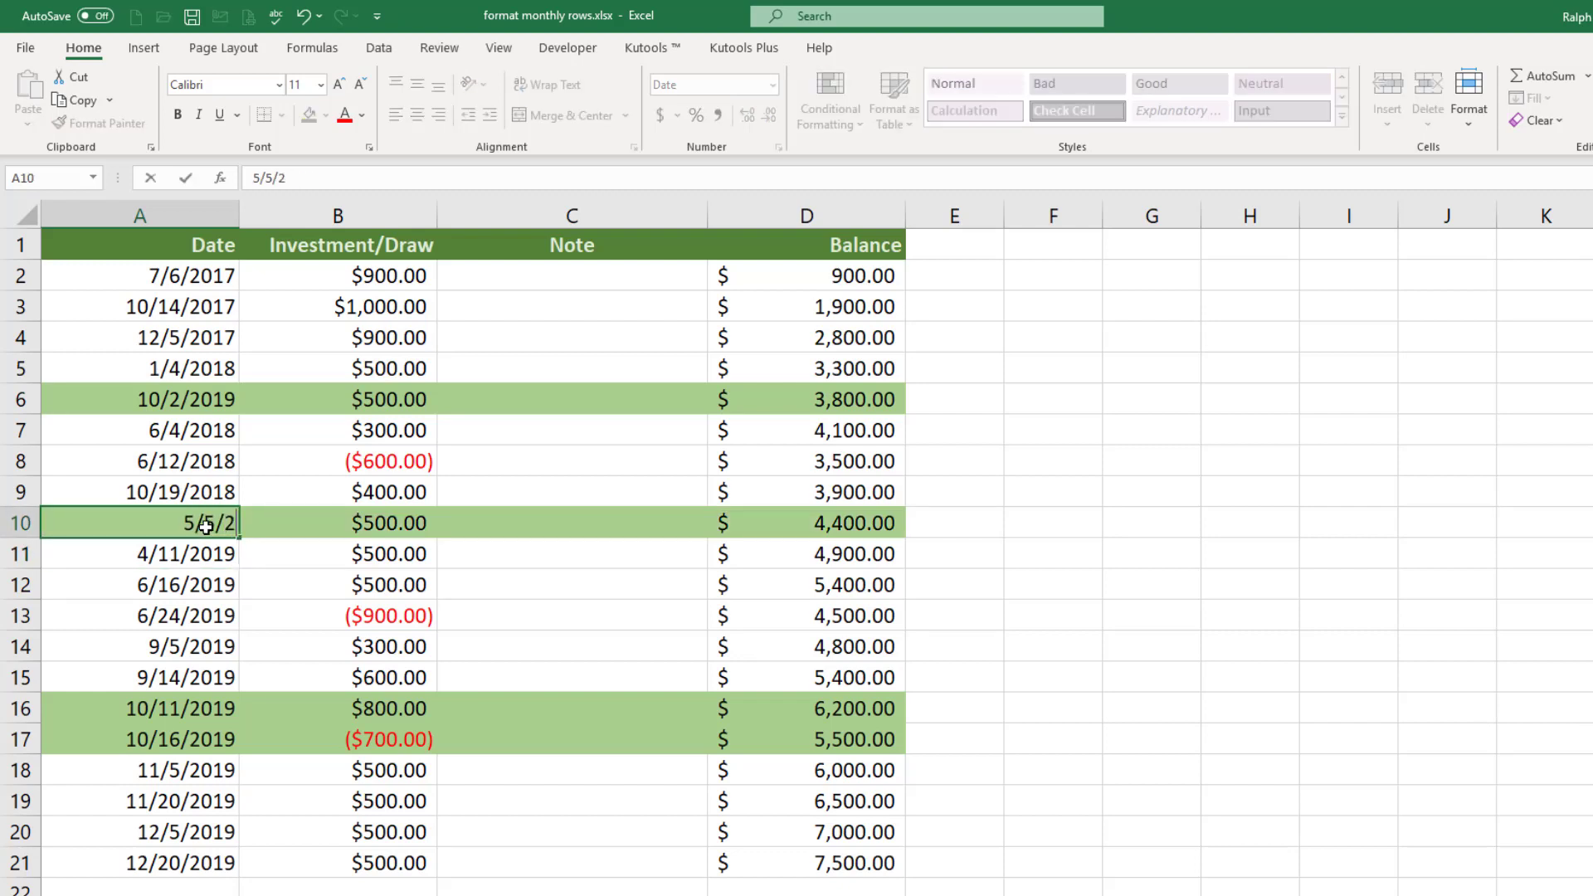
{"action": "type", "text": "015"}
{"action": "key", "text": "Return"}
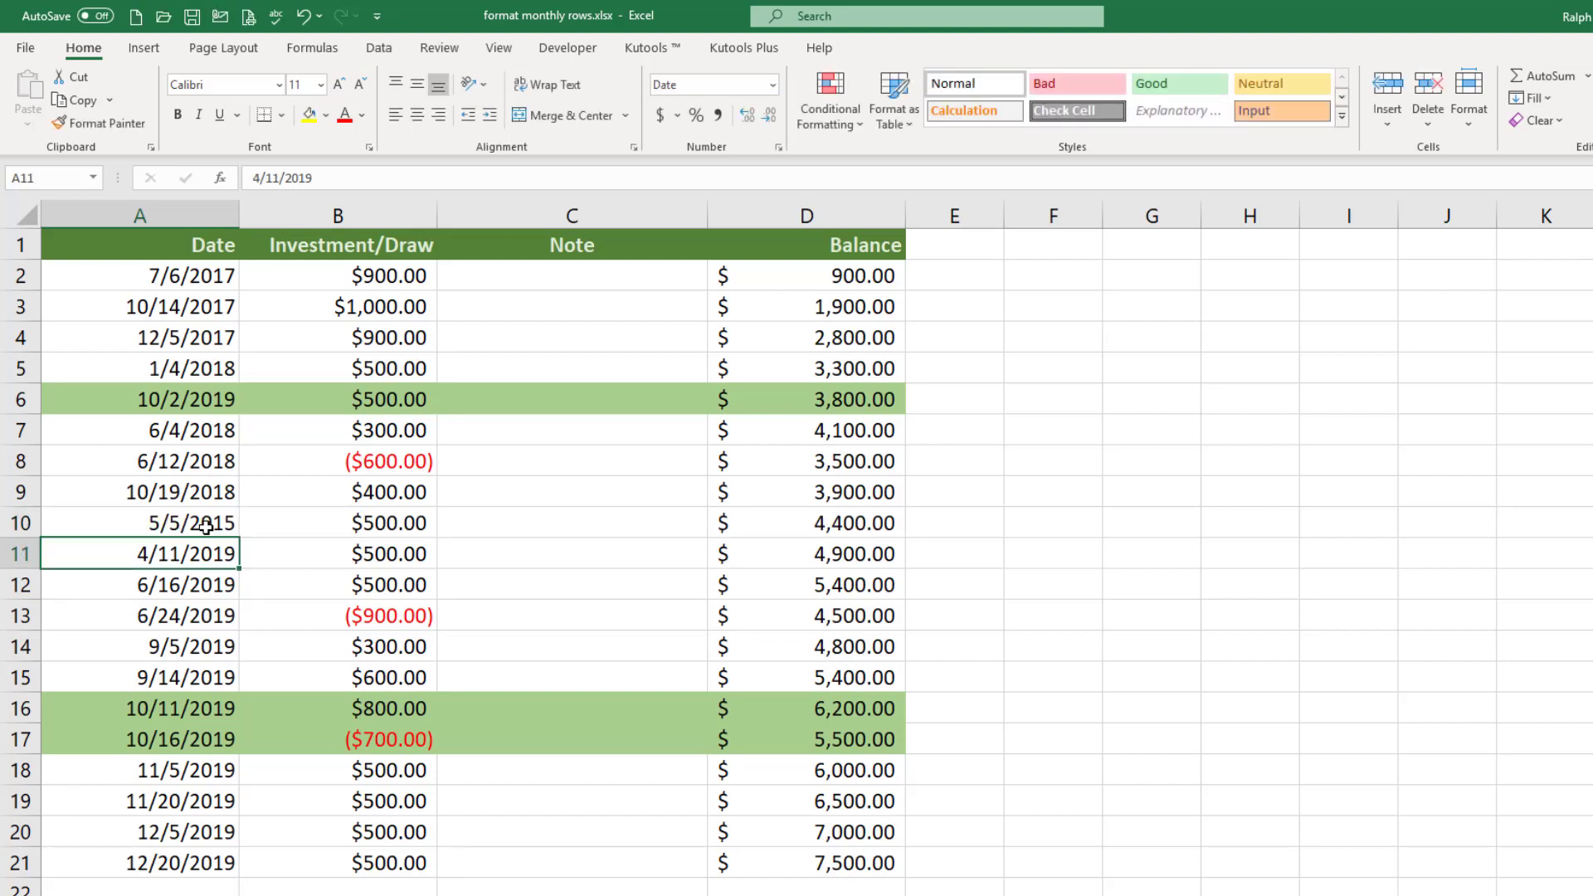
{"action": "left_click", "coordinate": [843, 128]}
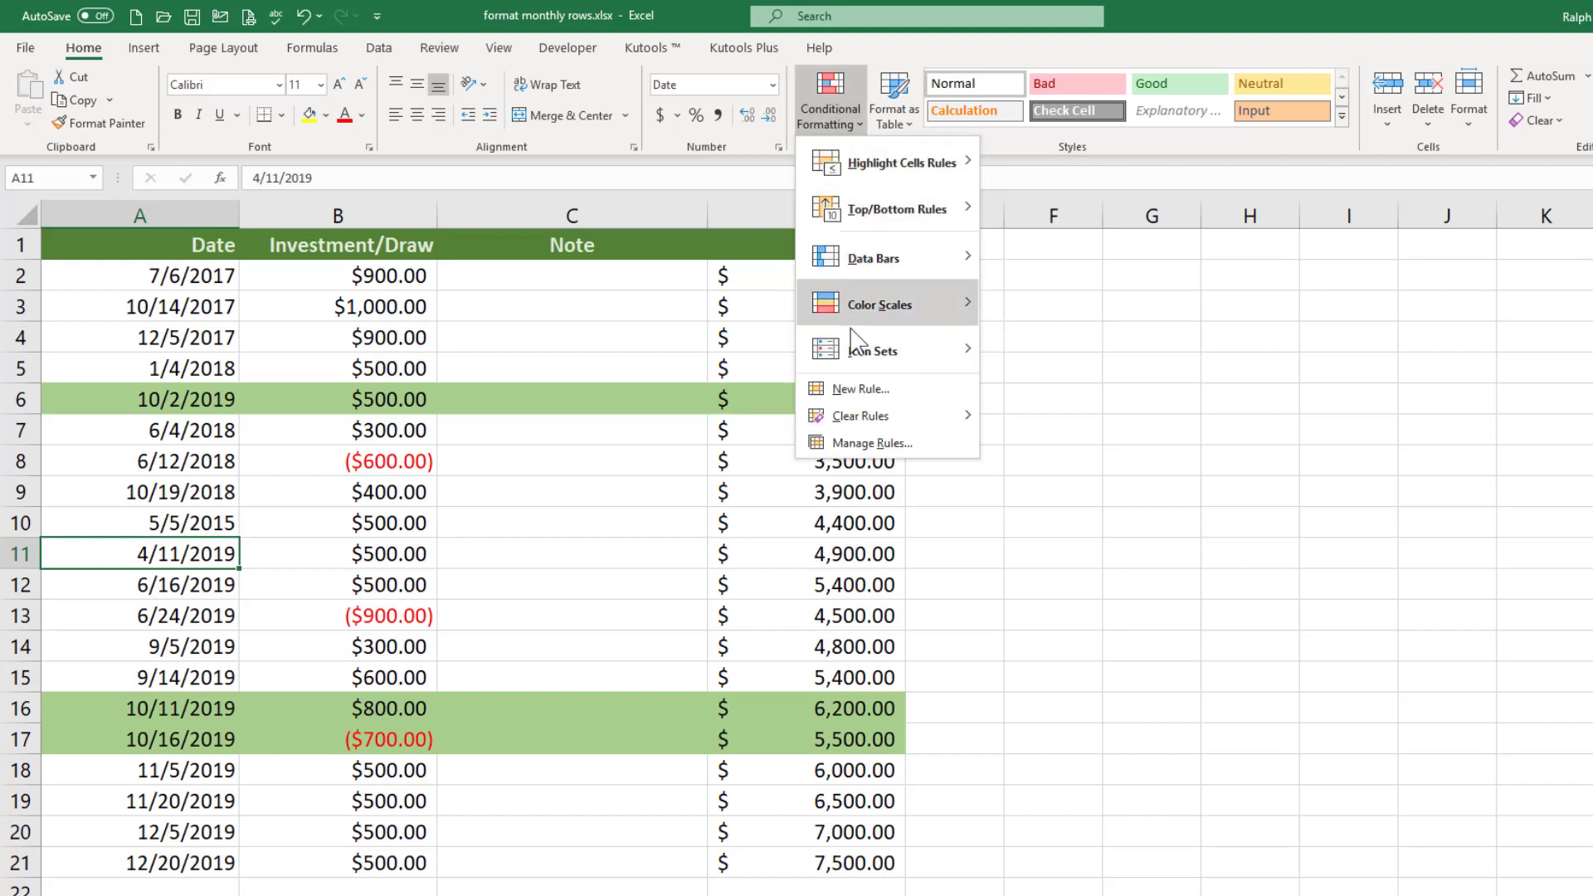
{"action": "left_click", "coordinate": [859, 453]}
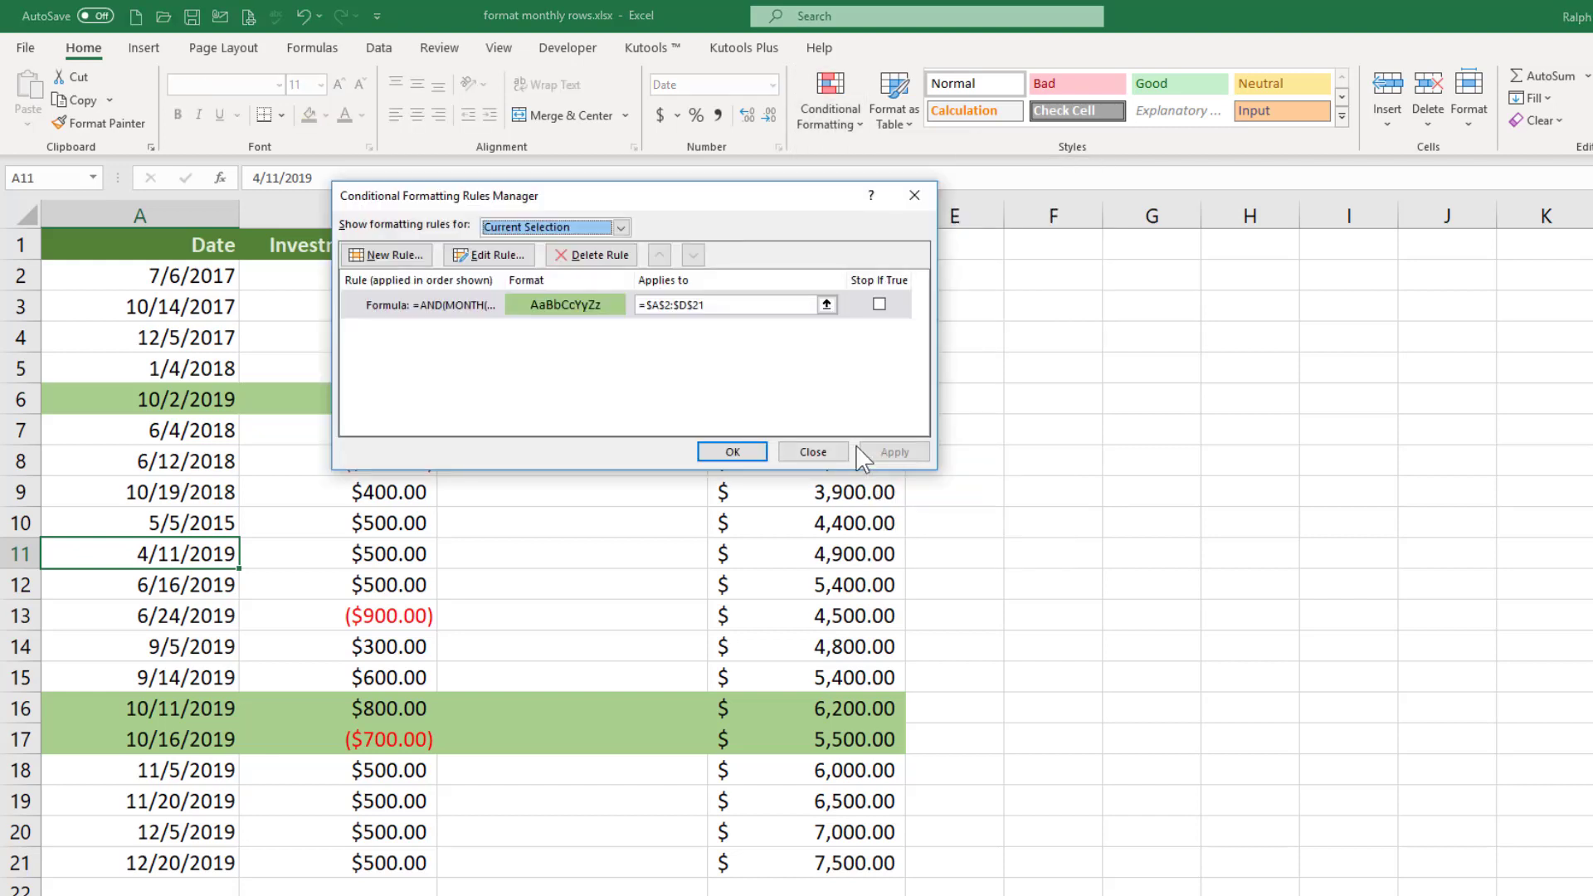
{"action": "left_click", "coordinate": [506, 259]}
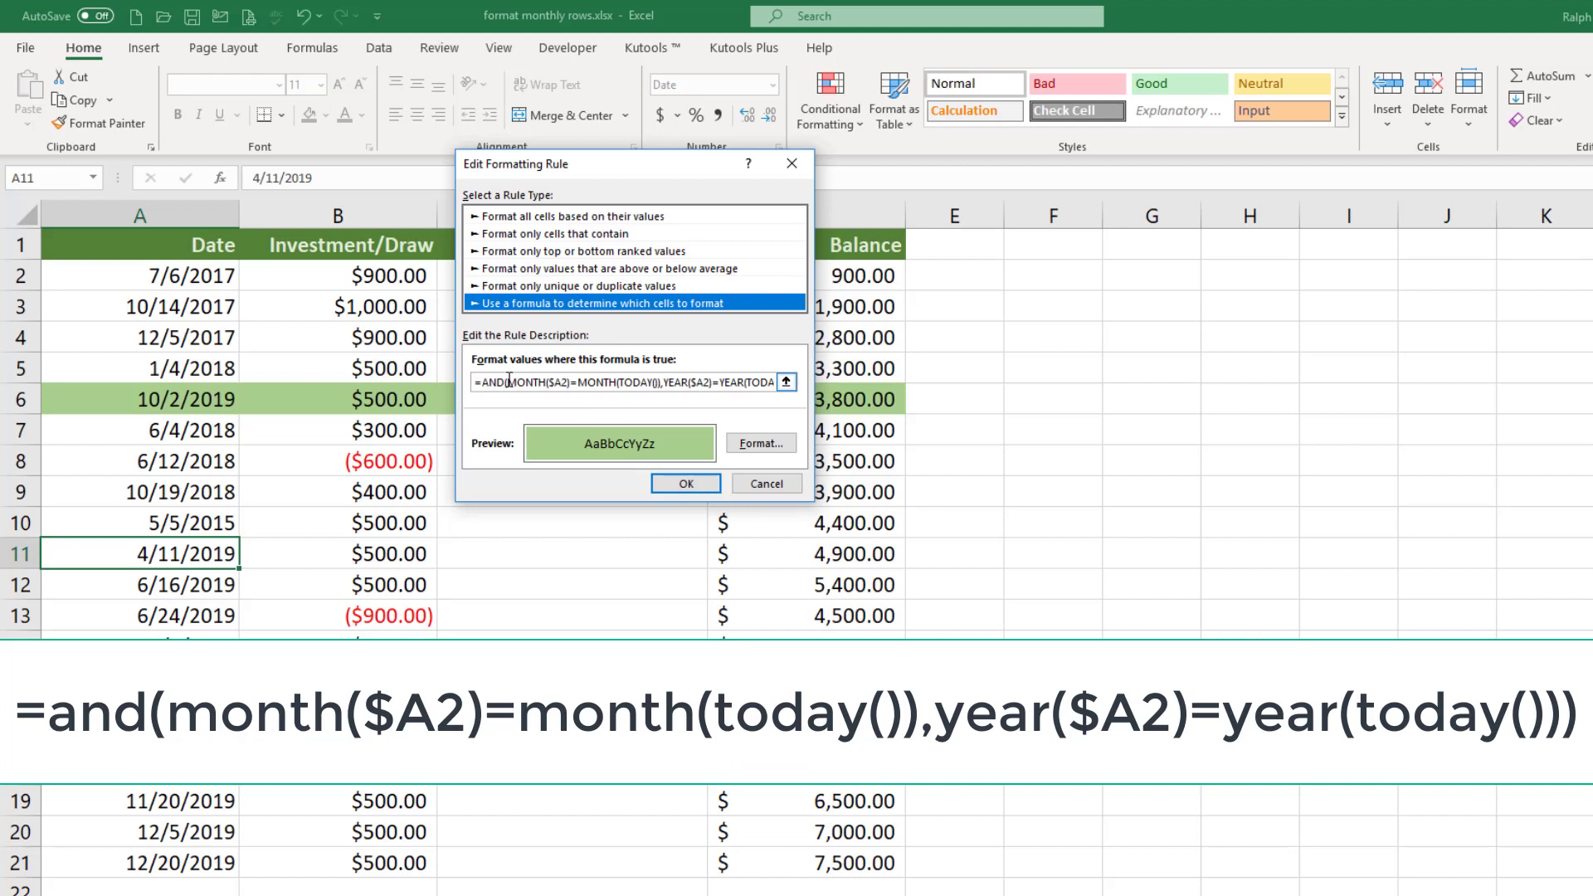
{"action": "left_click_drag", "start_coordinate": [508, 380], "coordinate": [784, 390]}
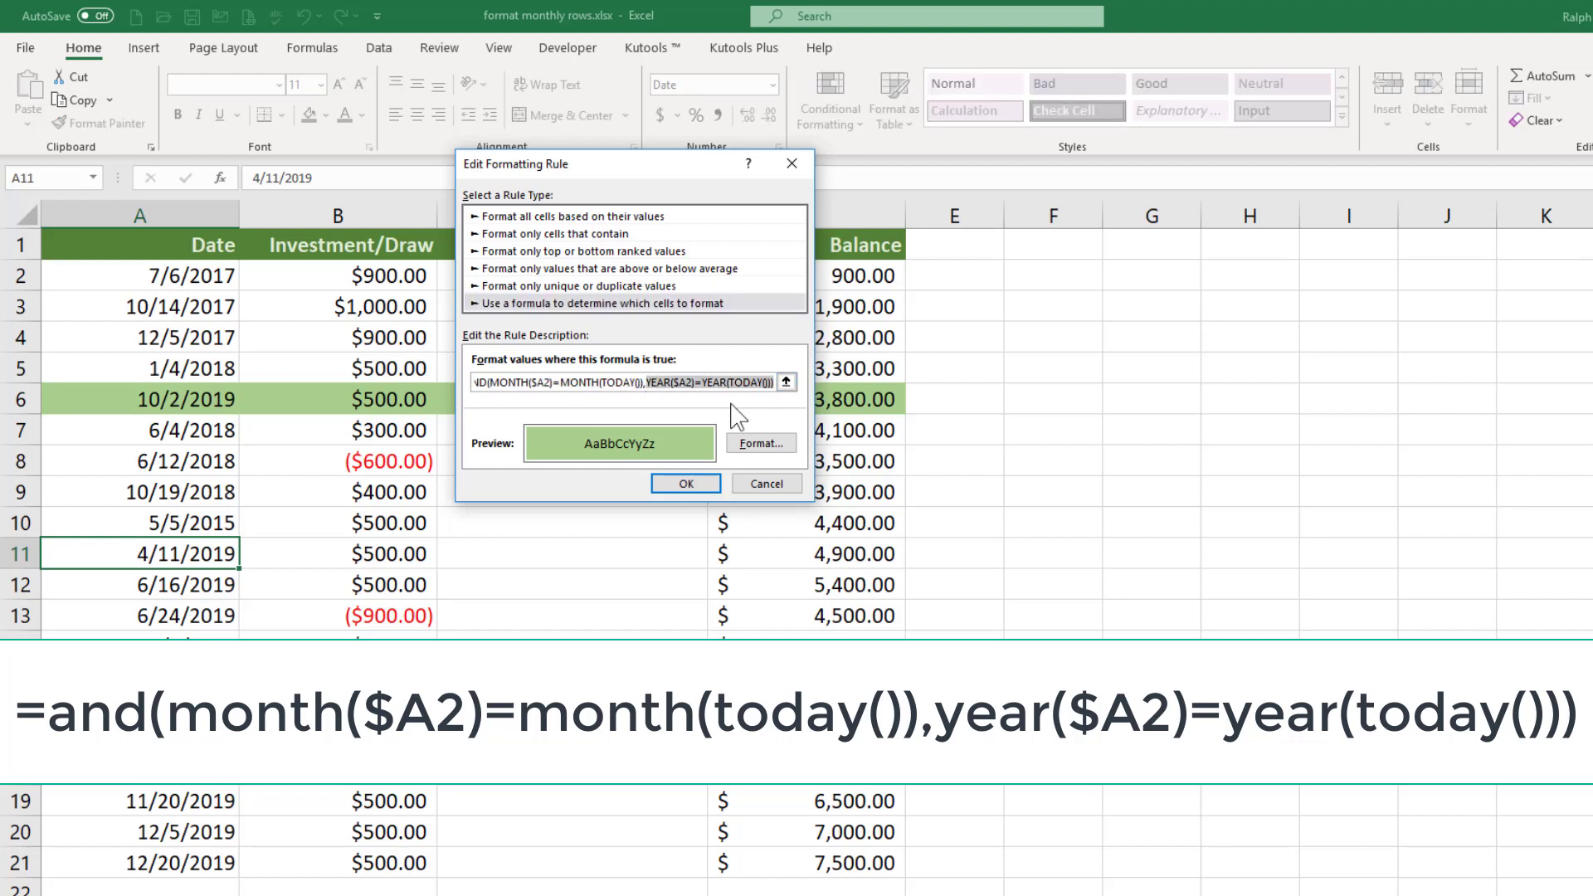
{"action": "left_click", "coordinate": [686, 484]}
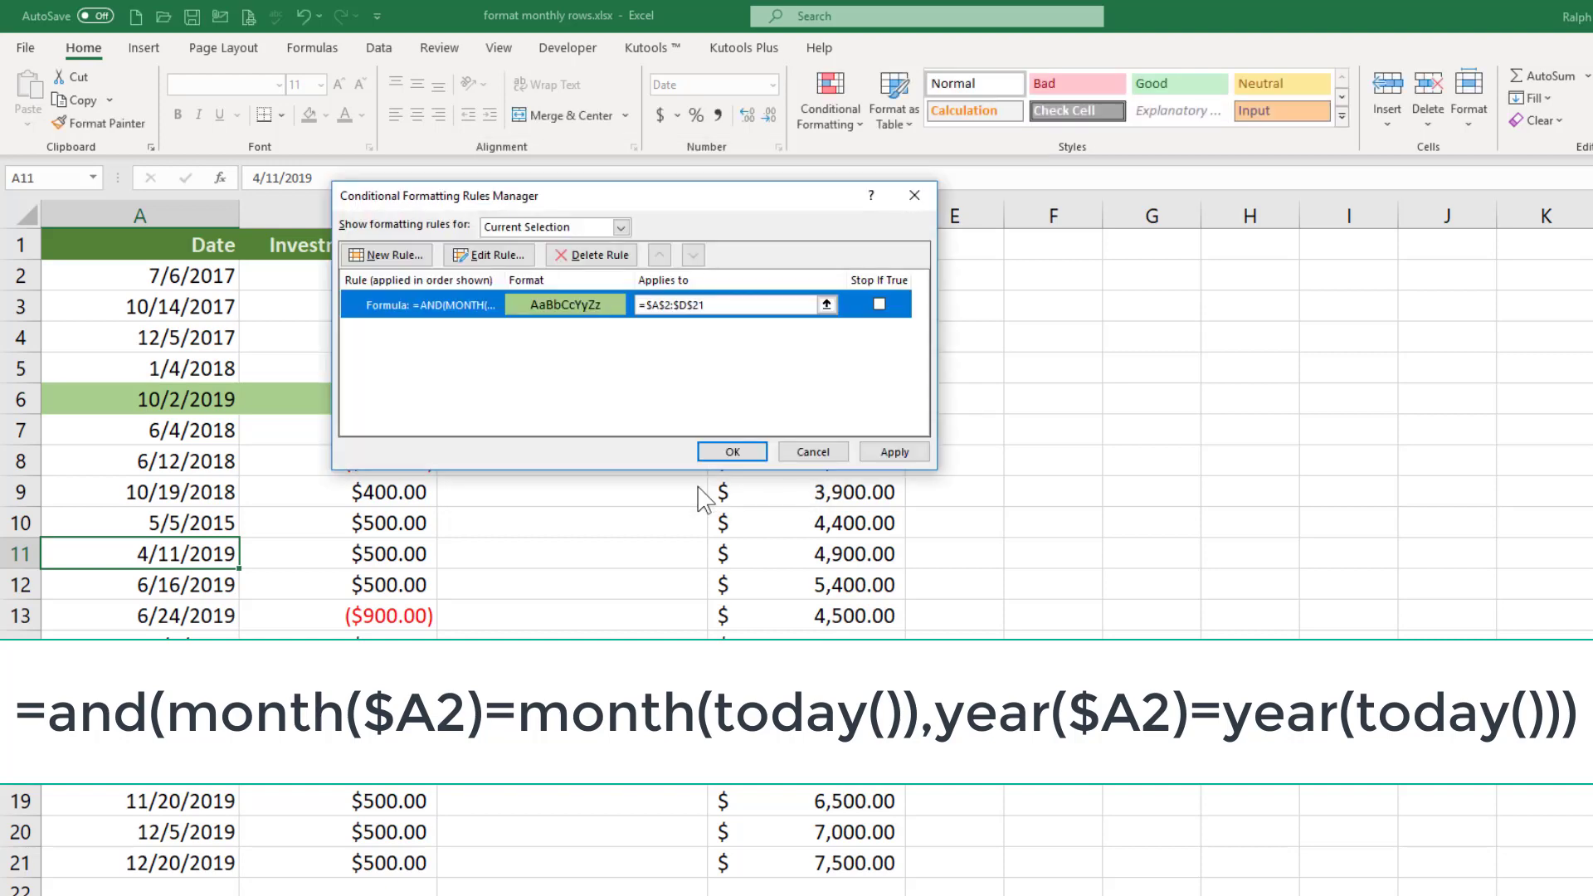
{"action": "left_click", "coordinate": [733, 451]}
{"action": "left_click", "coordinate": [571, 565]}
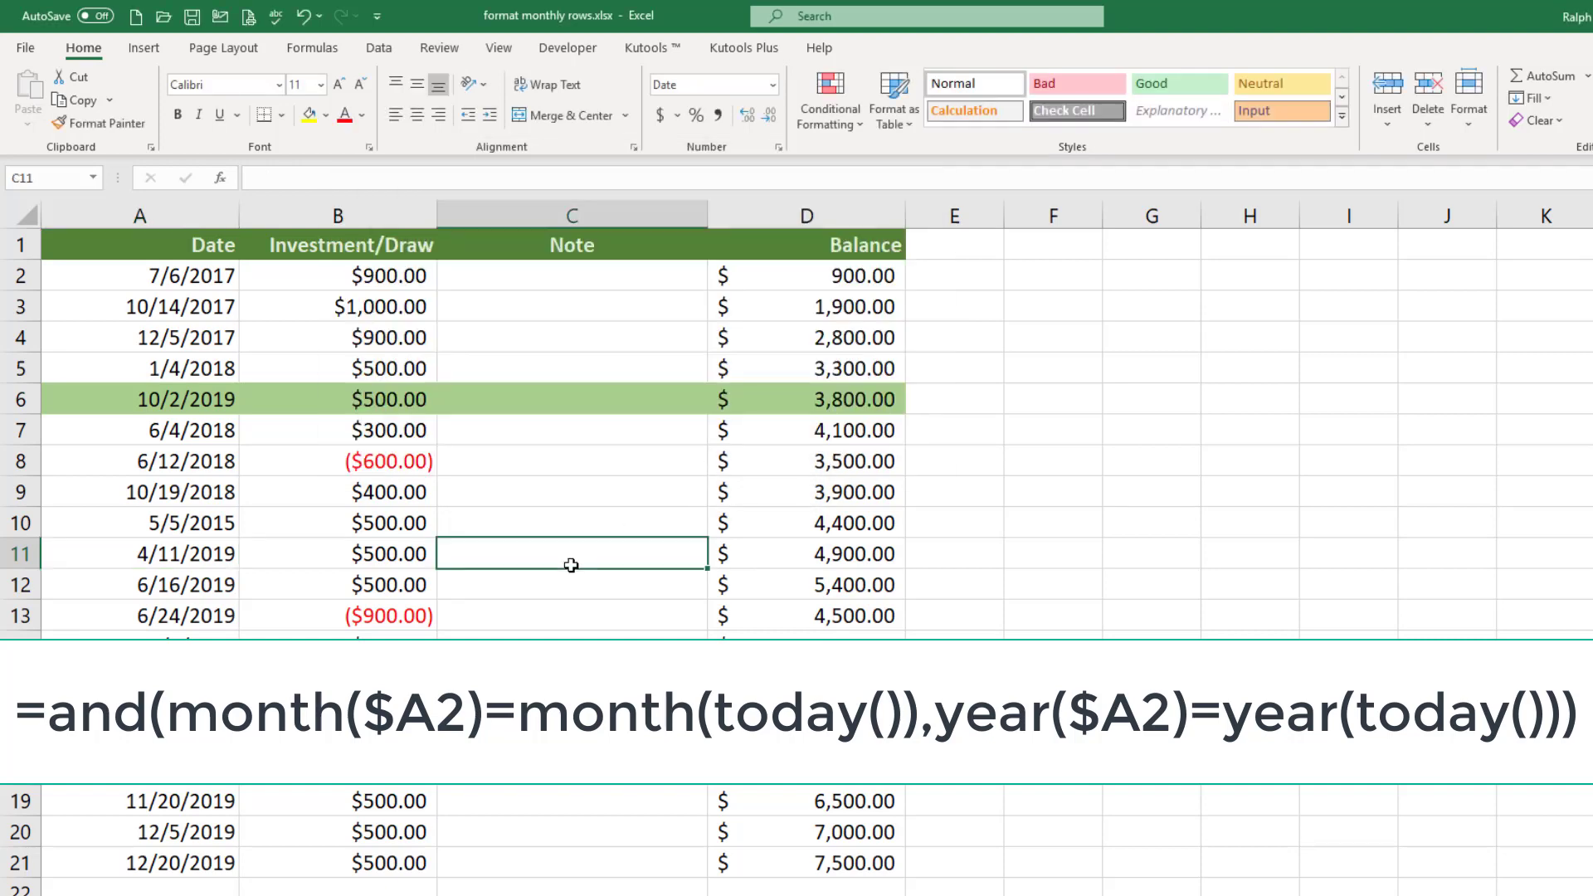
{"action": "left_click", "coordinate": [359, 710]}
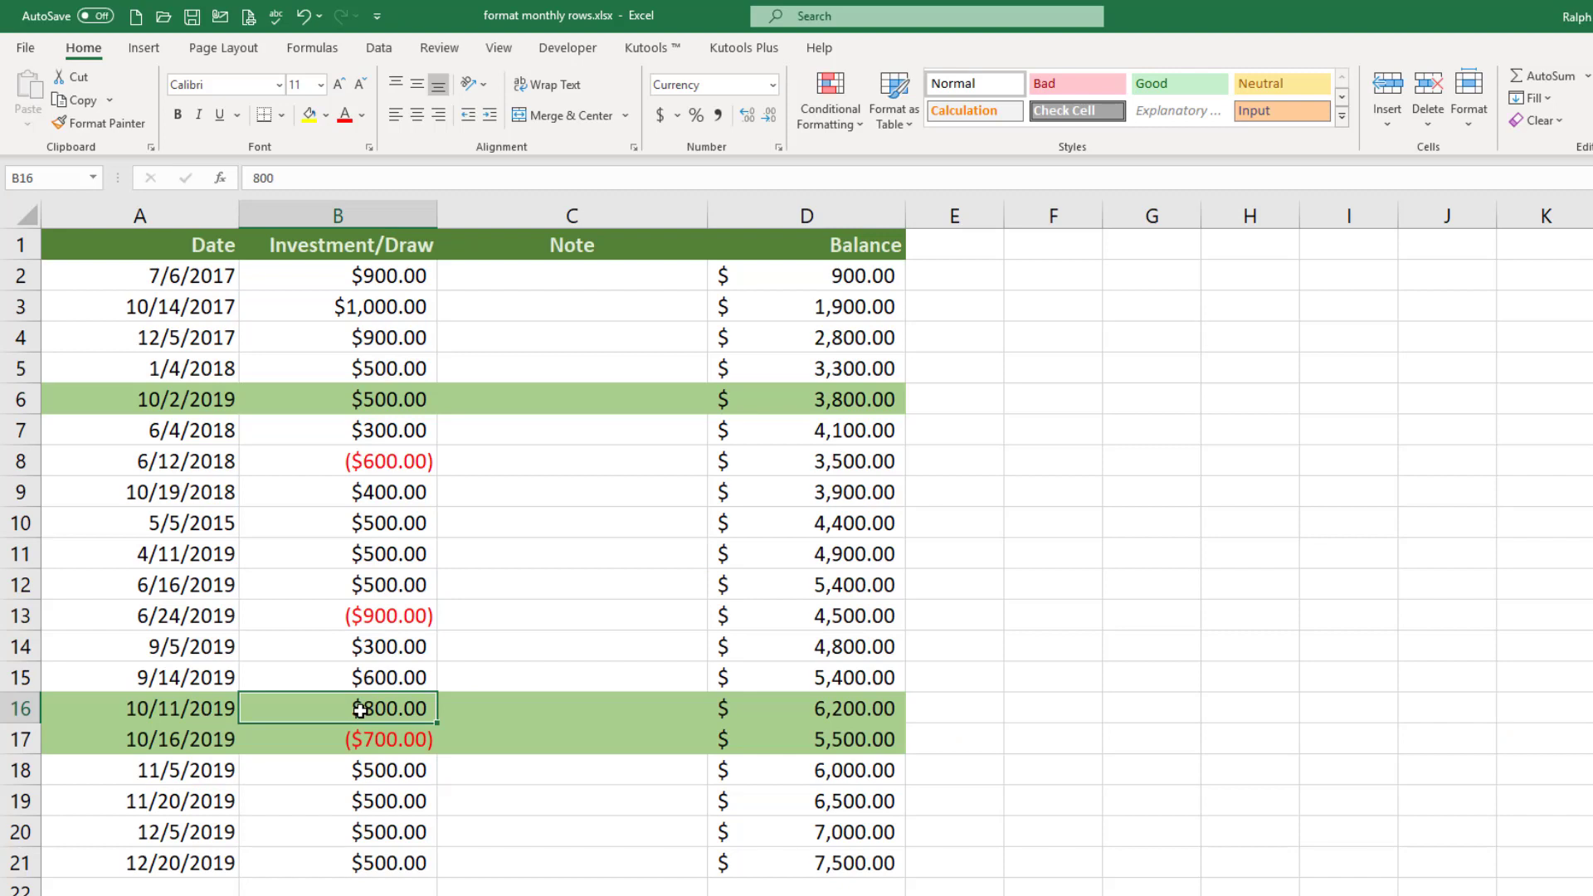